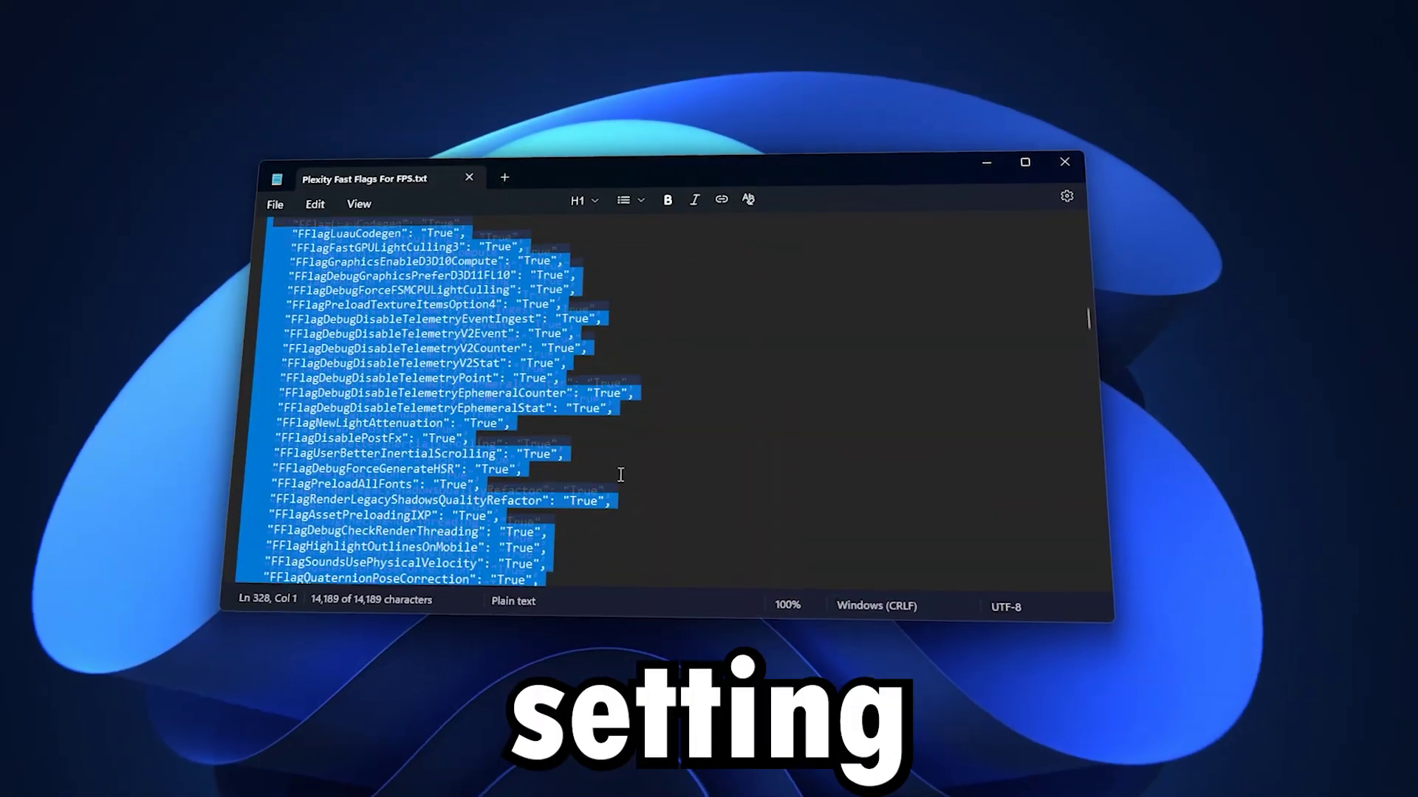
pyautogui.scroll(-5, 617, 476)
pyautogui.scroll(-15, 617, 480)
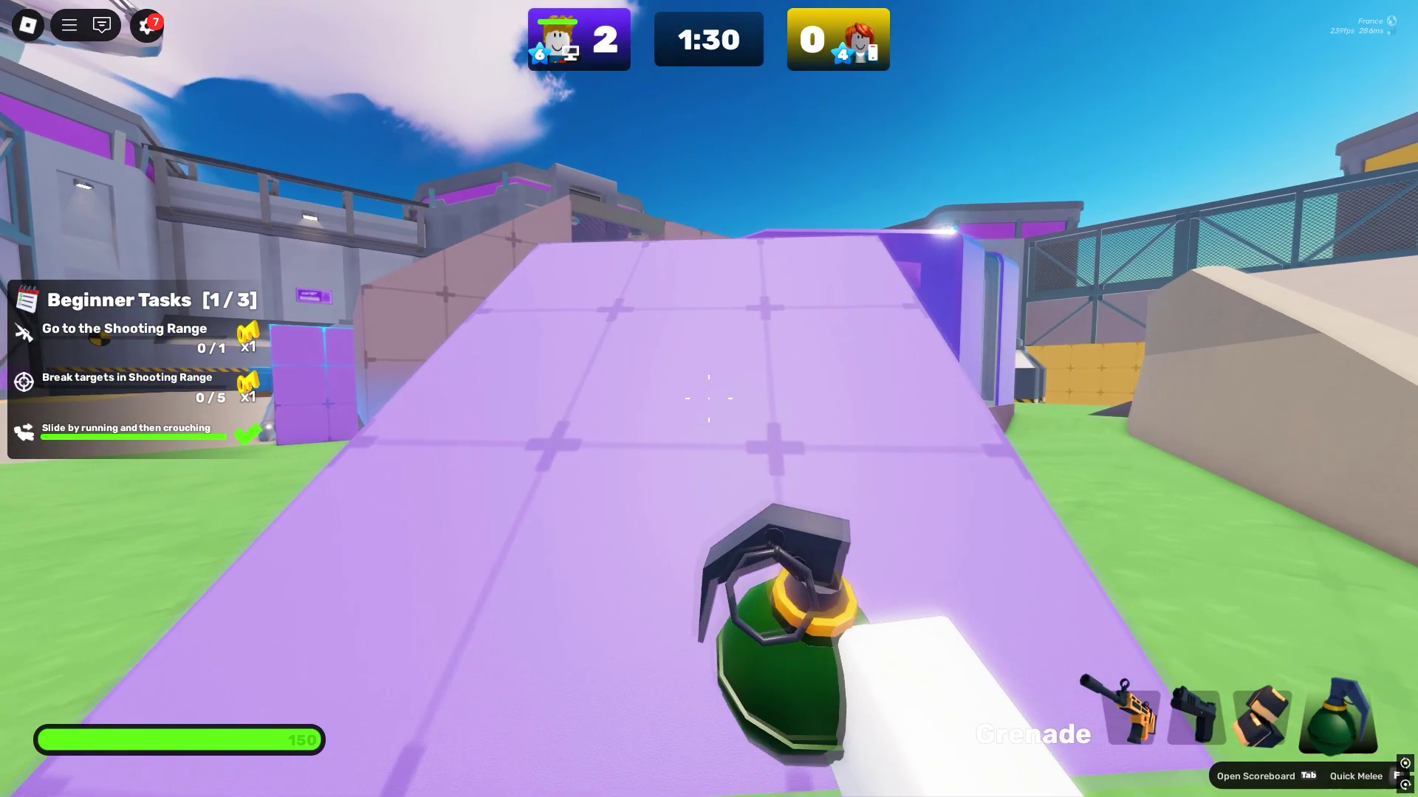
pyautogui.click(709, 398)
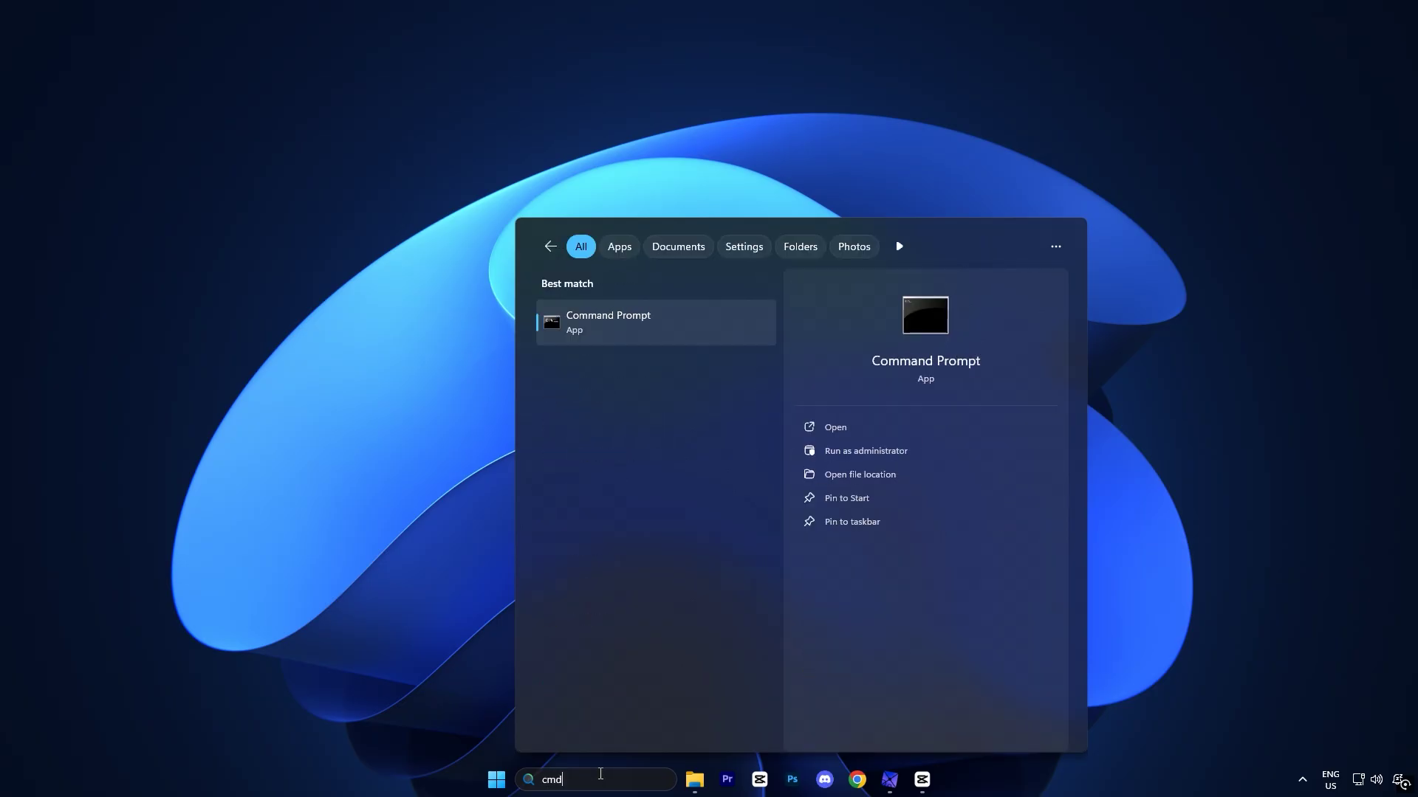
# Step: Launch Command Prompt with administrator rights from the cmd search result
pyautogui.rightClick(646, 314)
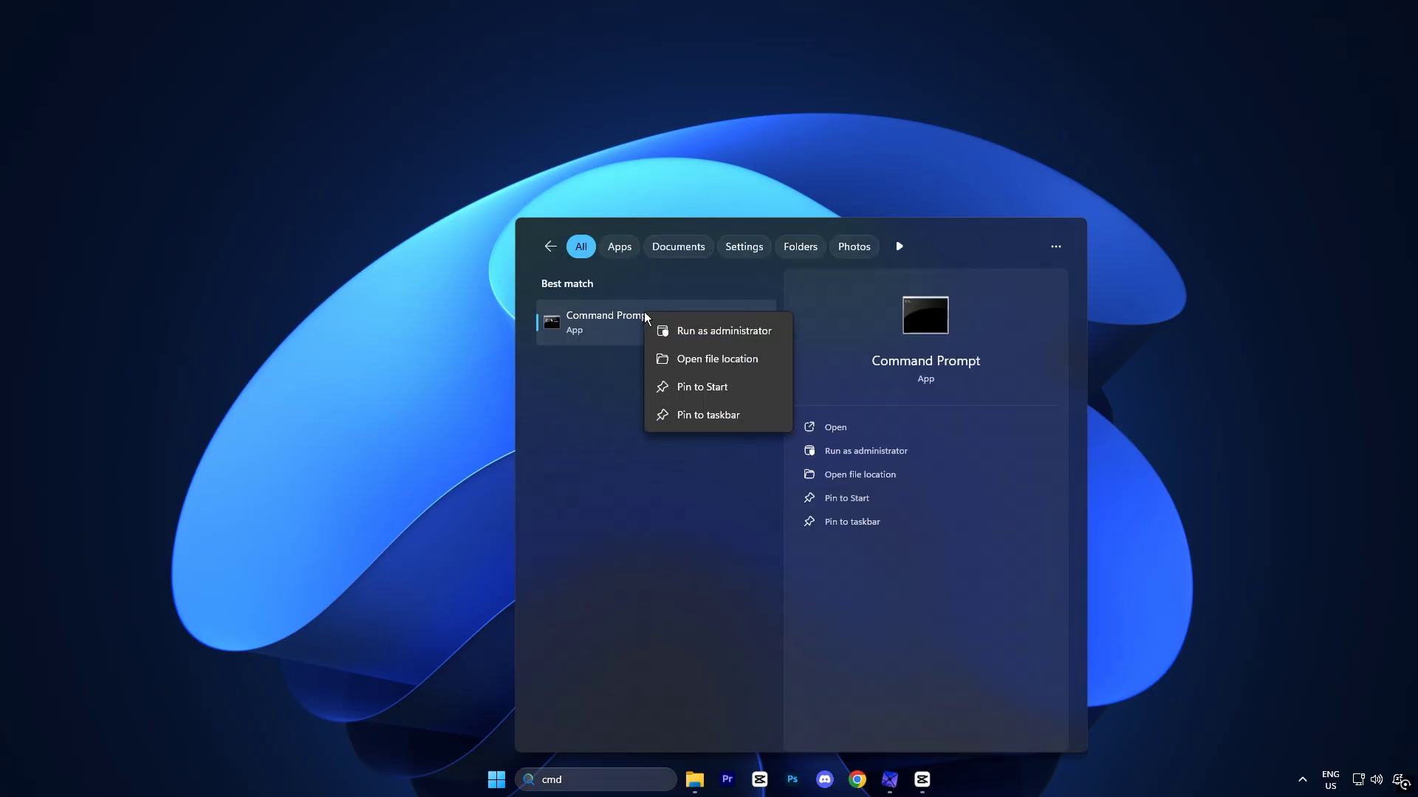
pyautogui.click(688, 330)
pyautogui.click(622, 509)
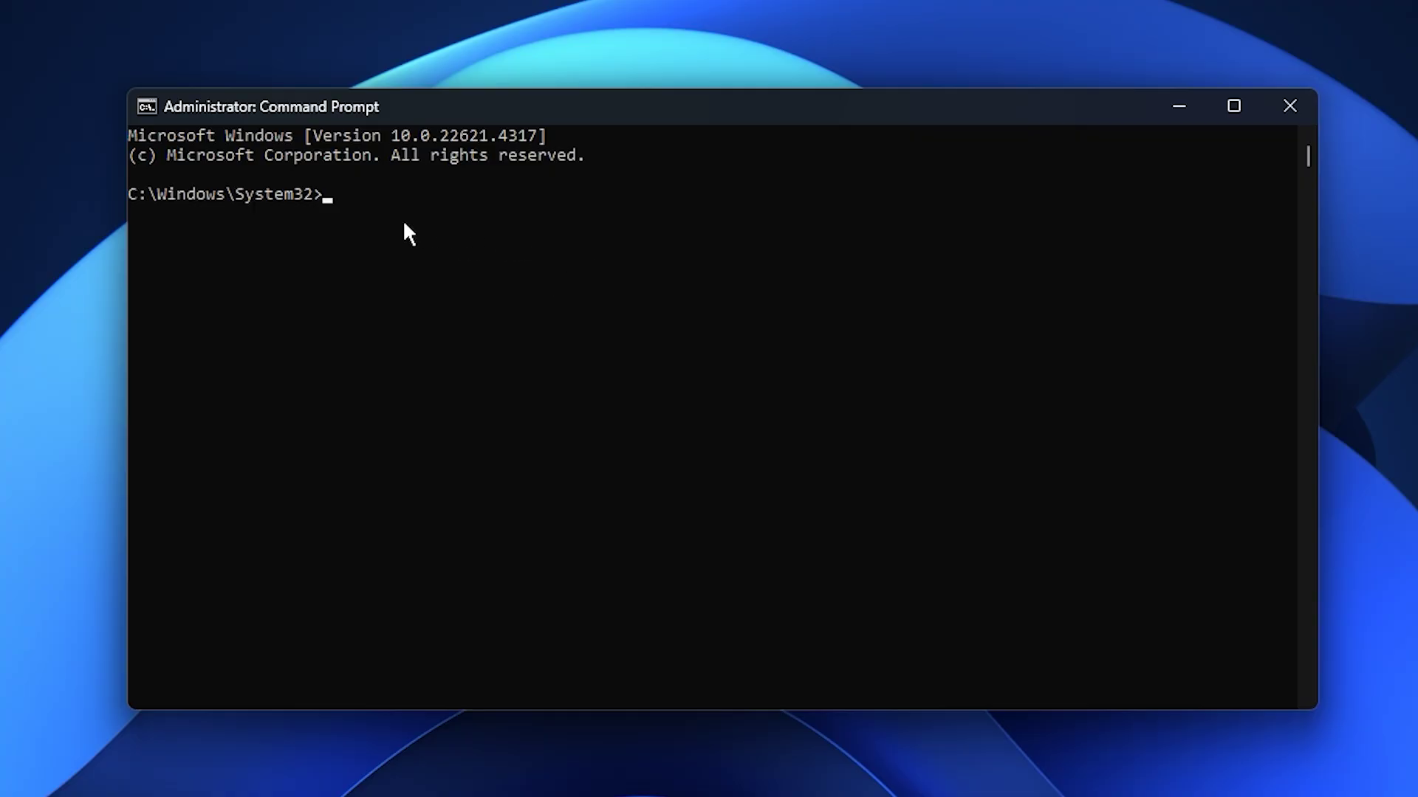
# Step: Run the repair commands DISM.exe /Online /Cleanup-image /Restorehealth and sfc /scannow, one after the other
pyautogui.write('DISM.exe /Online /Cleanup-image /Restorehealth')
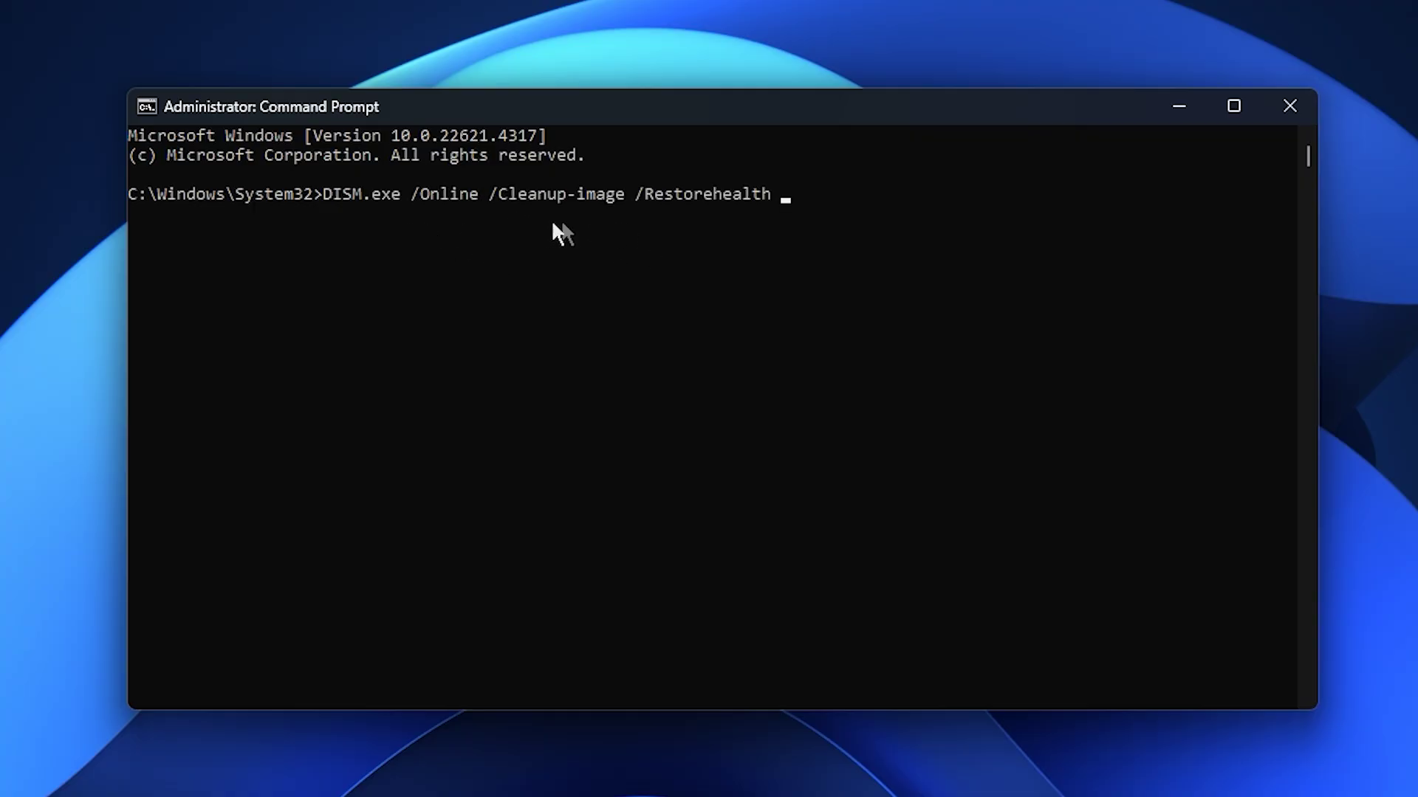
pyautogui.press('Return')
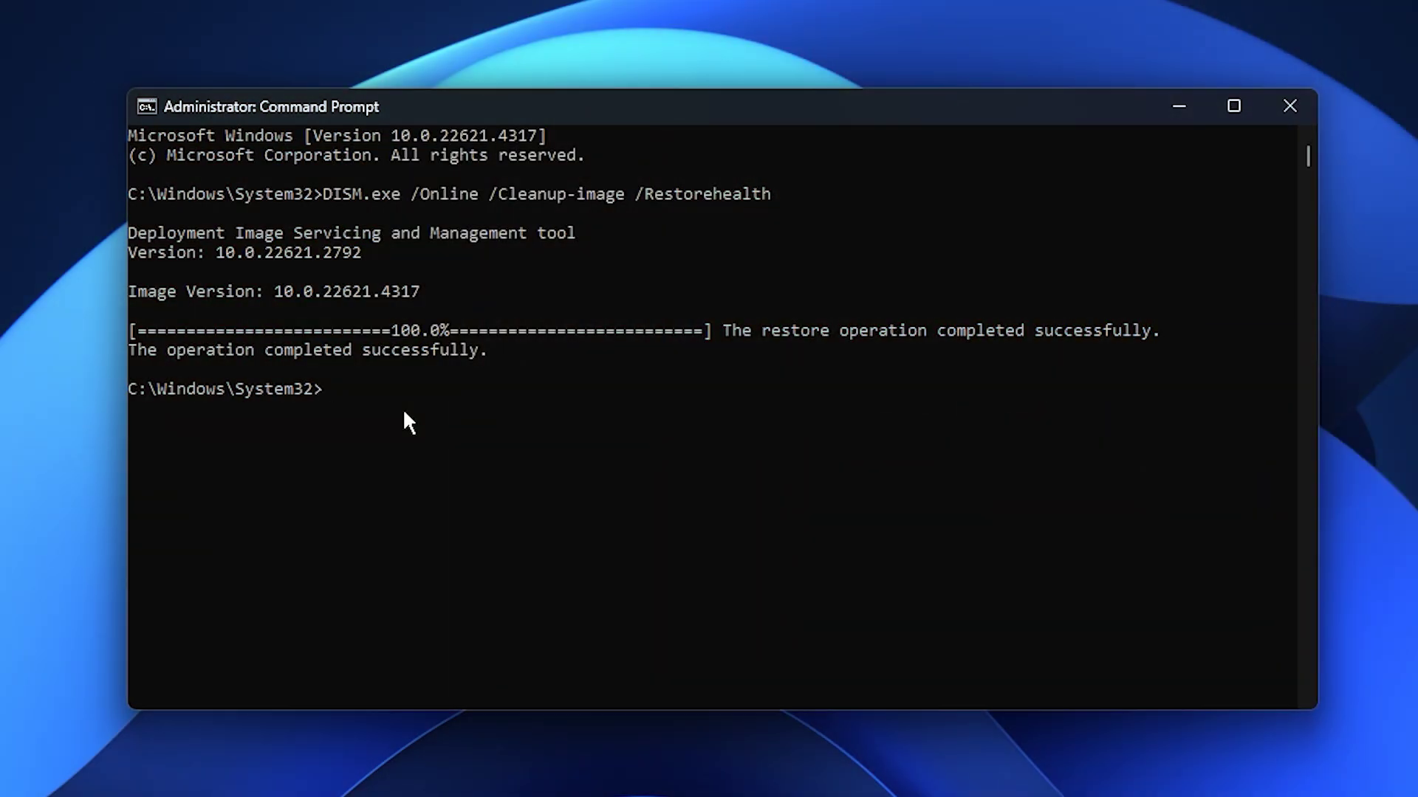
pyautogui.write('sfc /scannow')
pyautogui.press('Return')
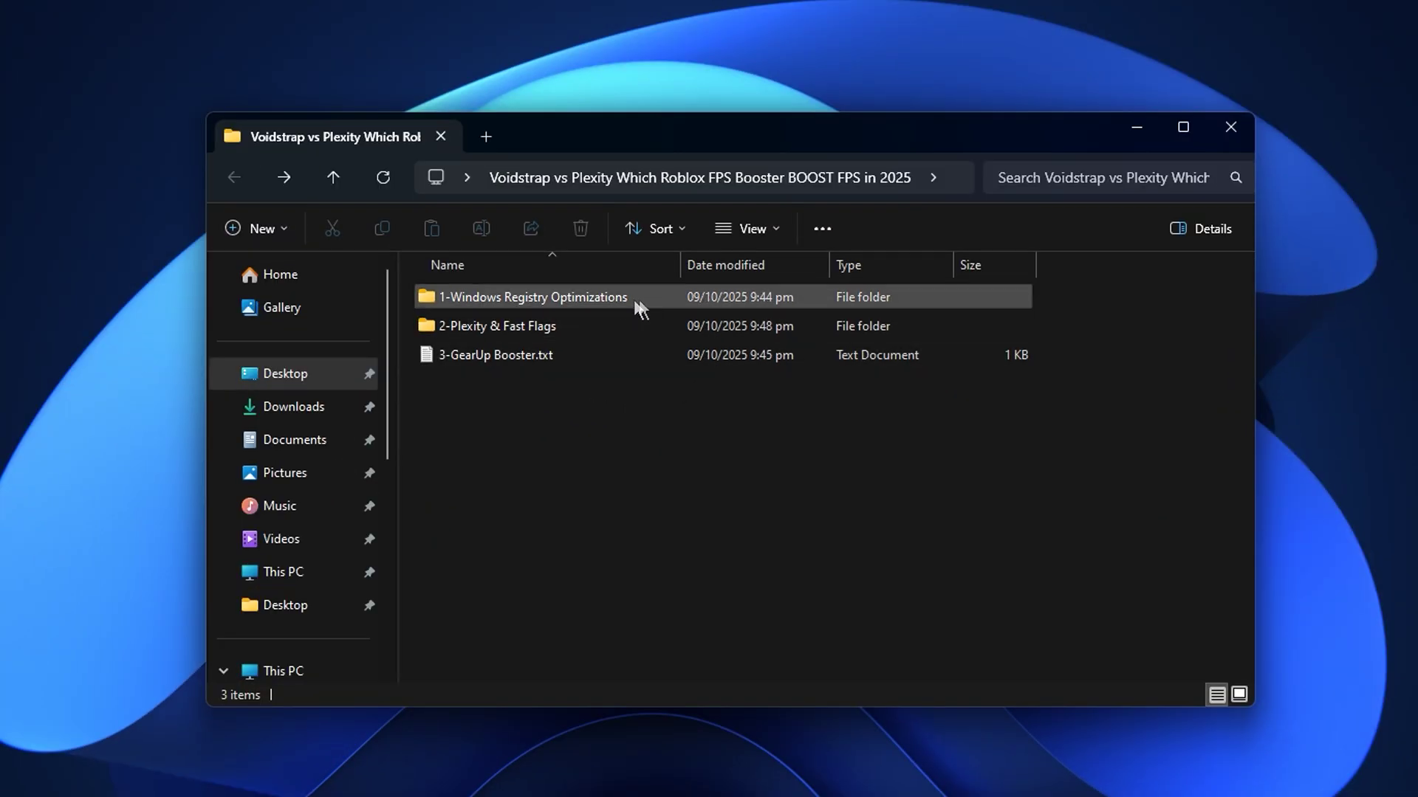
# Step: Look through the registry files in the 1-Windows Registry Optimizations folder, selecting all of them and clearing the selection
pyautogui.doubleClick(618, 299)
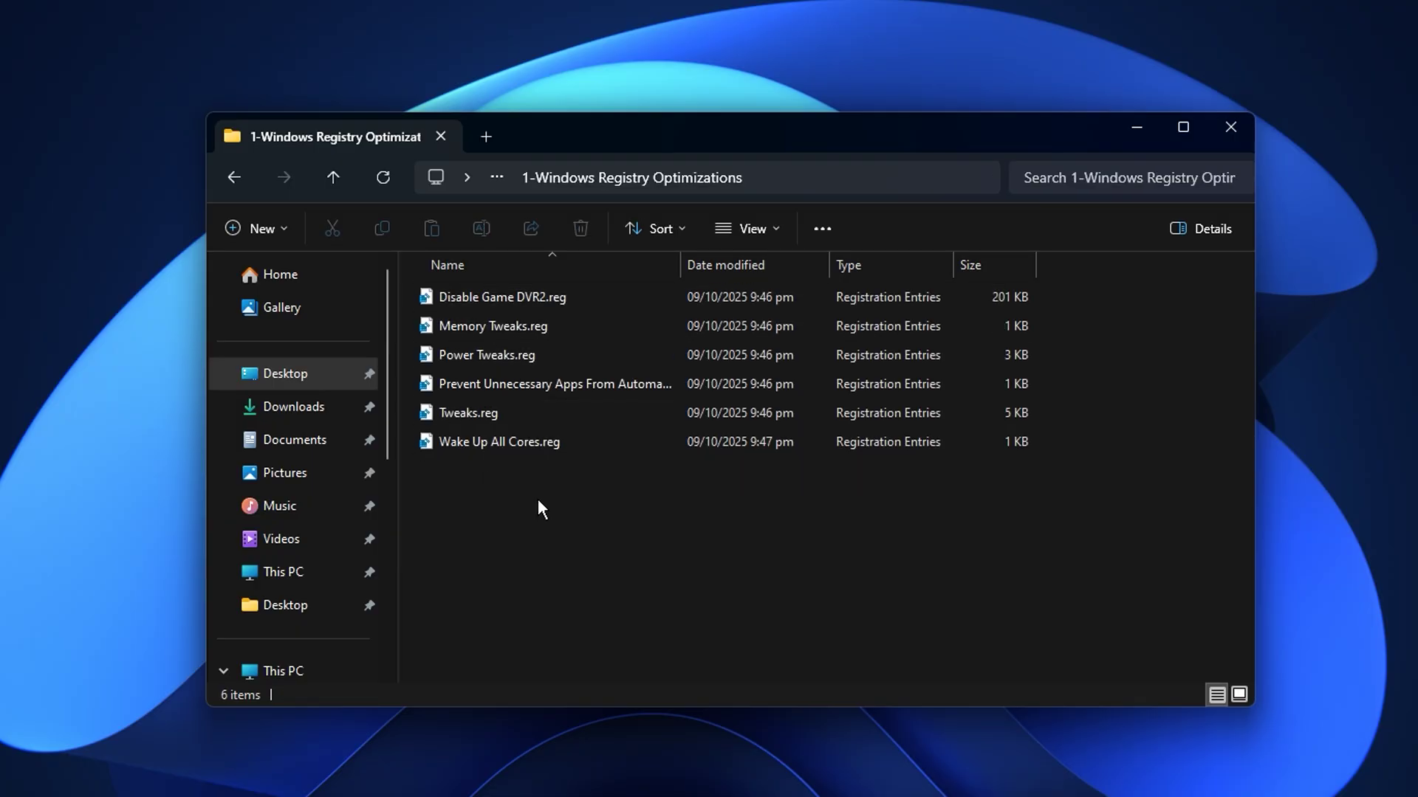
pyautogui.hotkey('ctrl', 'a')
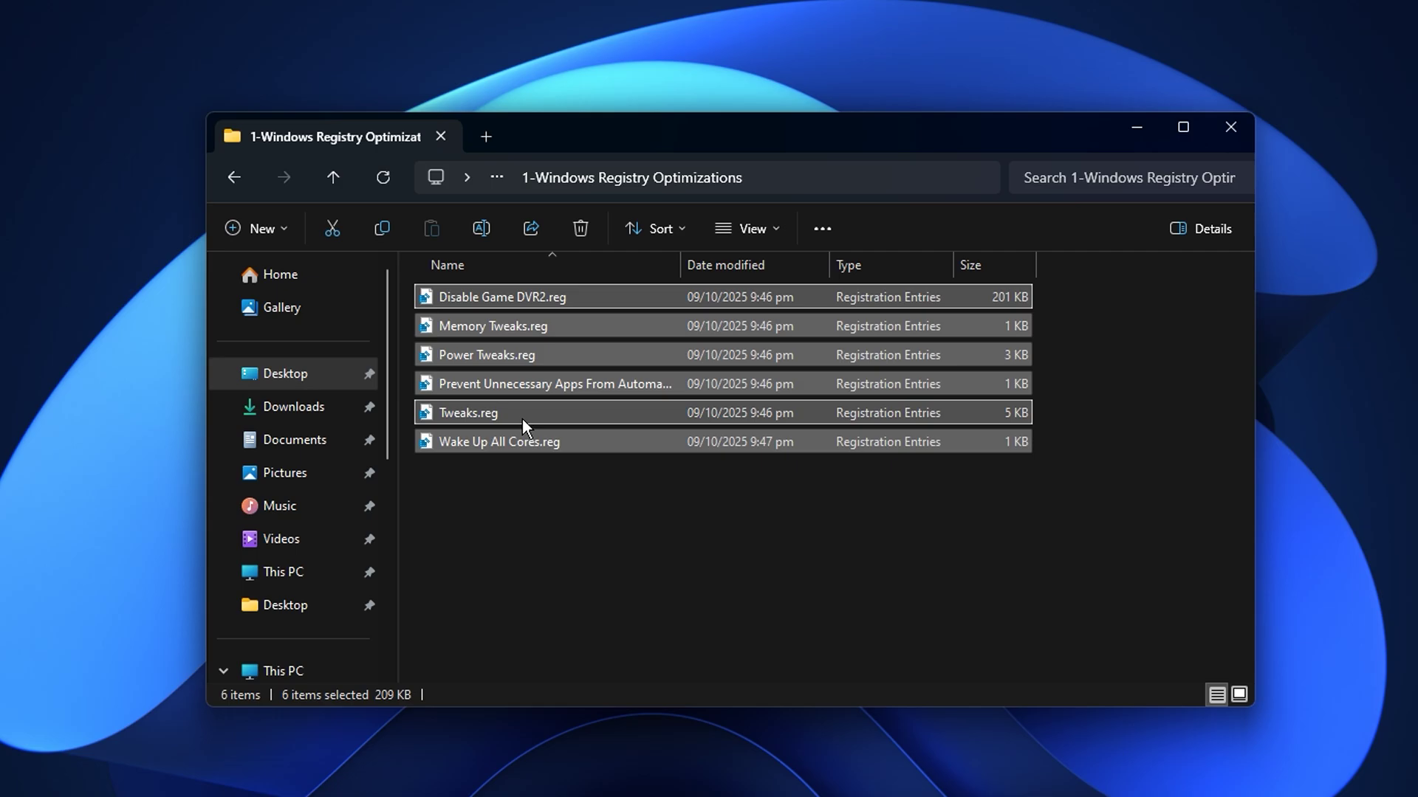
pyautogui.click(596, 512)
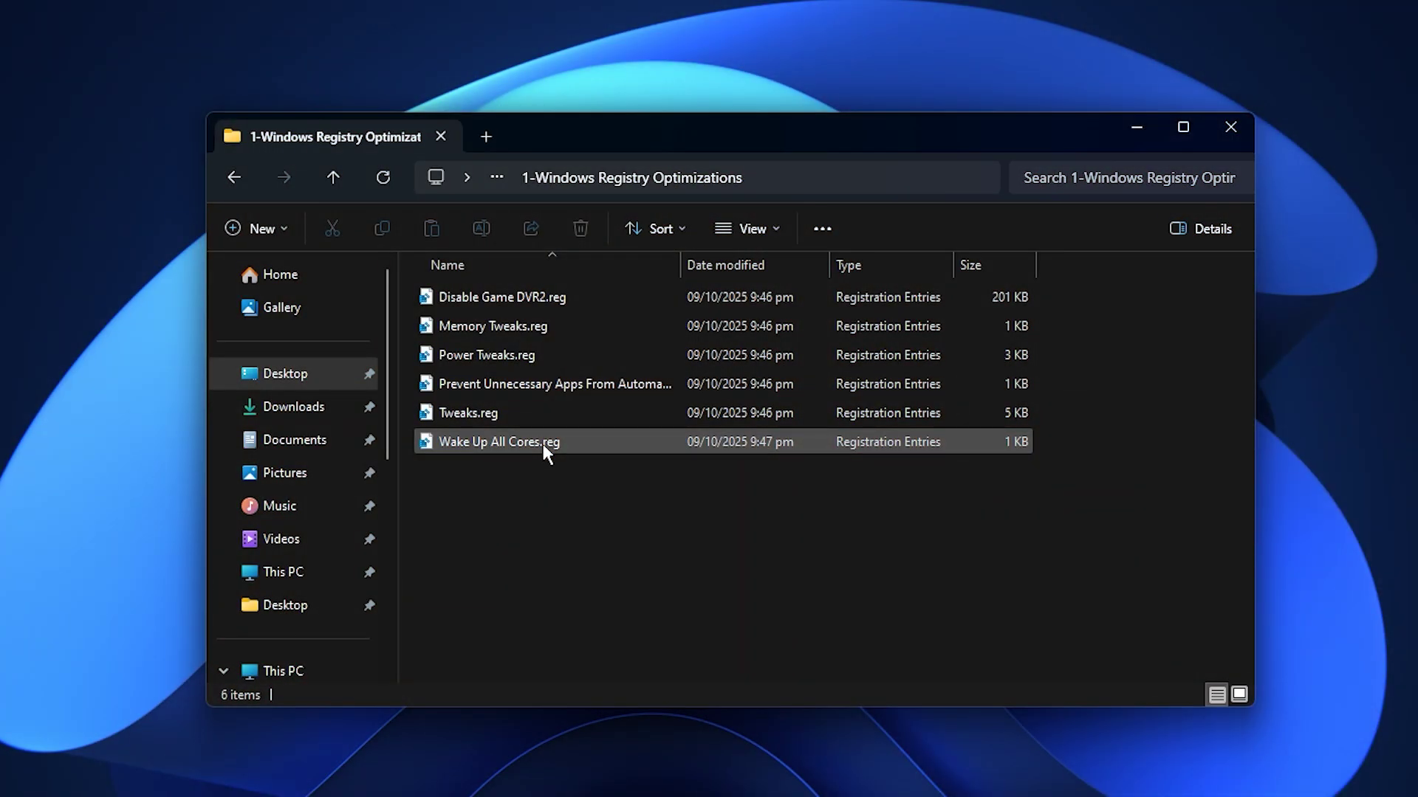
# Step: Launch Plexity.exe from the 2-Plexity & Fast Flags folder
pyautogui.hotkey('alt', 'Left')
pyautogui.doubleClick(604, 326)
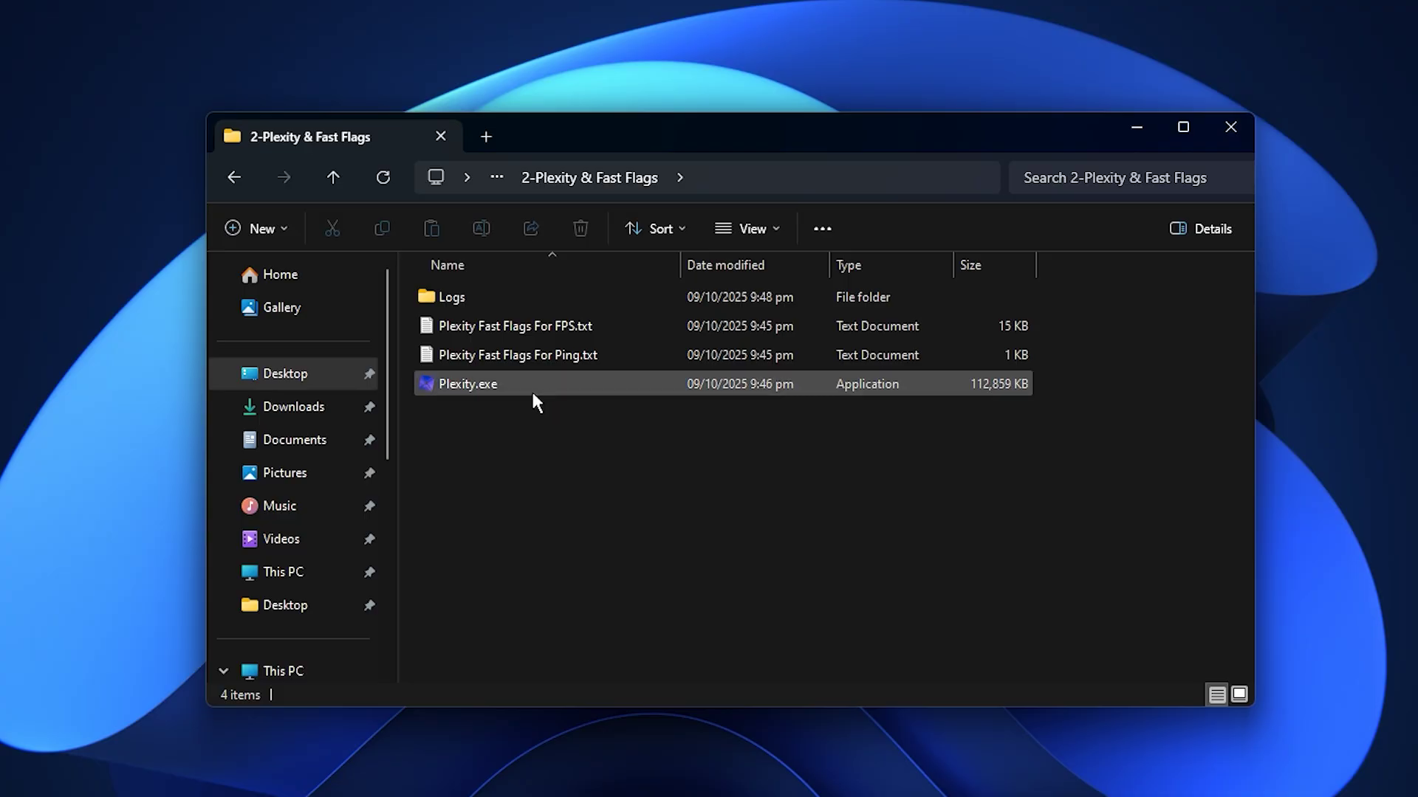
pyautogui.click(532, 393)
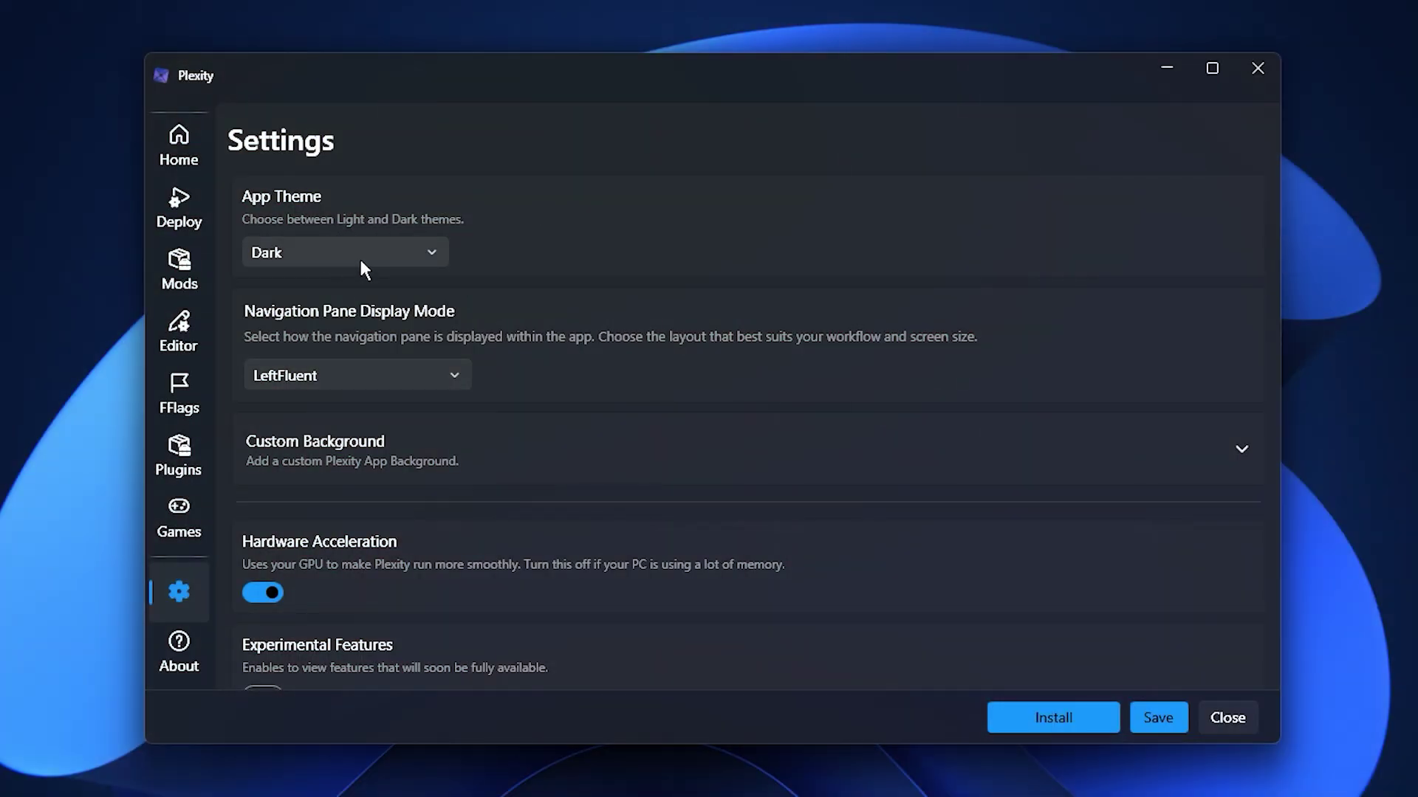
# Step: Check the available App Theme choices in the Plexity settings without changing the theme
pyautogui.click(356, 264)
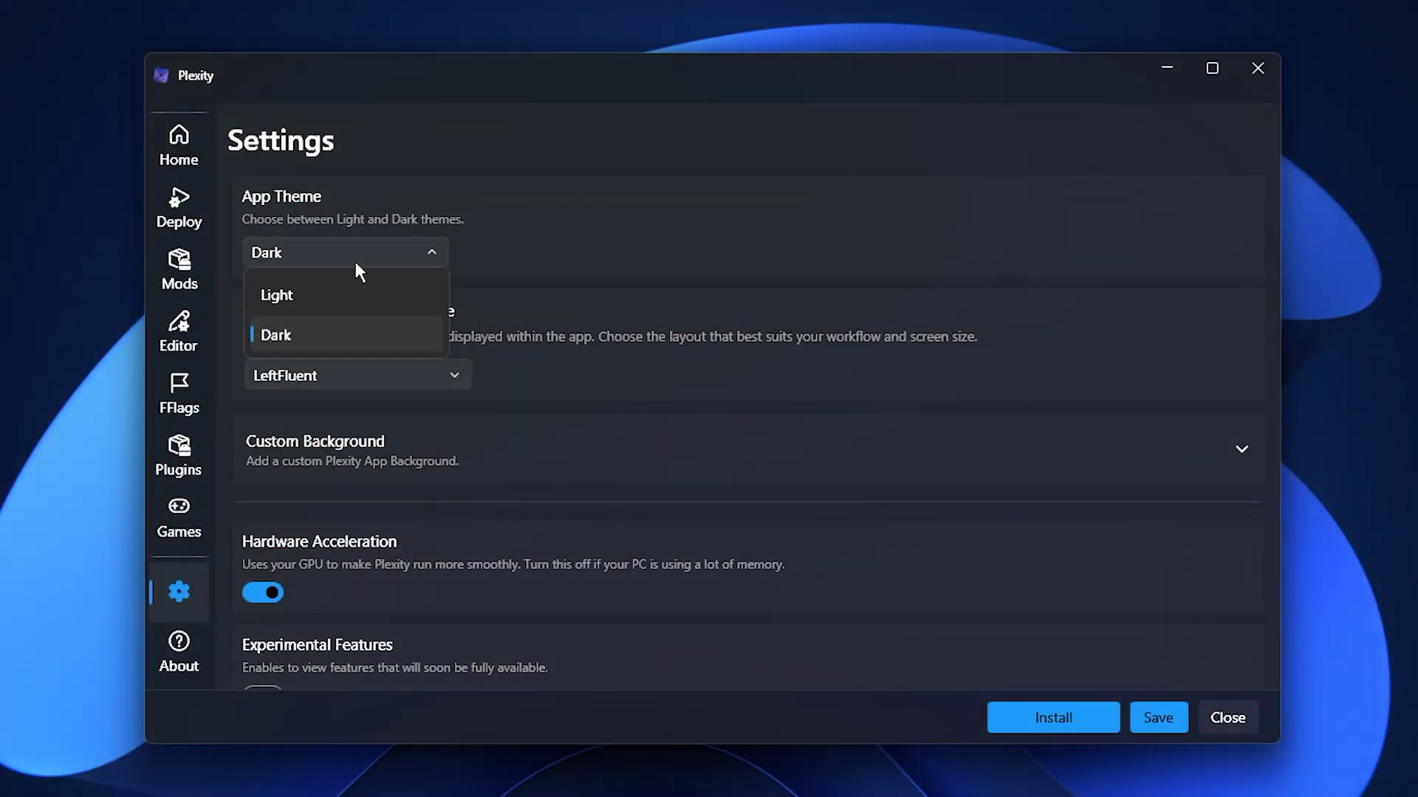
pyautogui.click(358, 272)
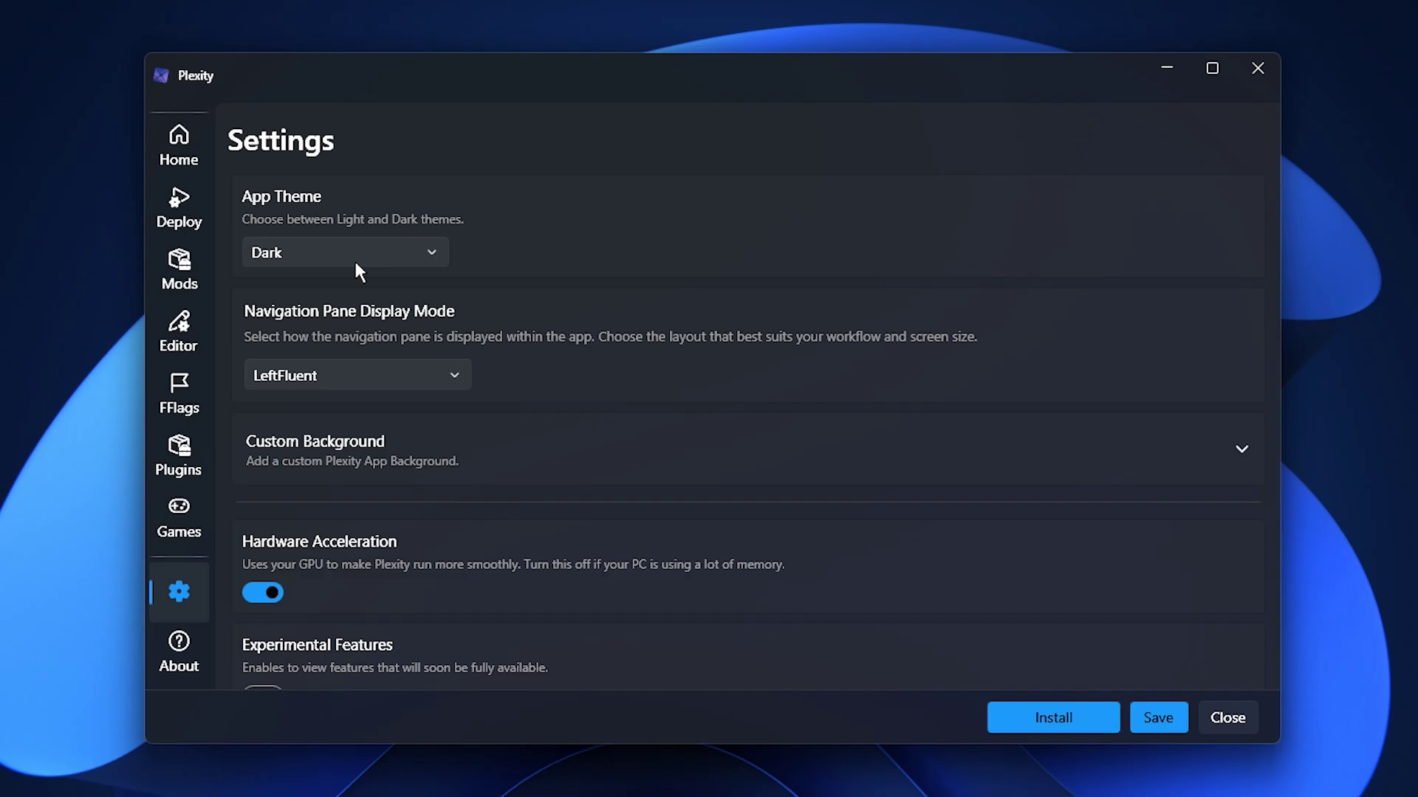
pyautogui.click(356, 255)
pyautogui.click(356, 256)
# Step: Choose Normal as the Roblox Priority in the Roblox Client settings
pyautogui.scroll(-5, 493, 470)
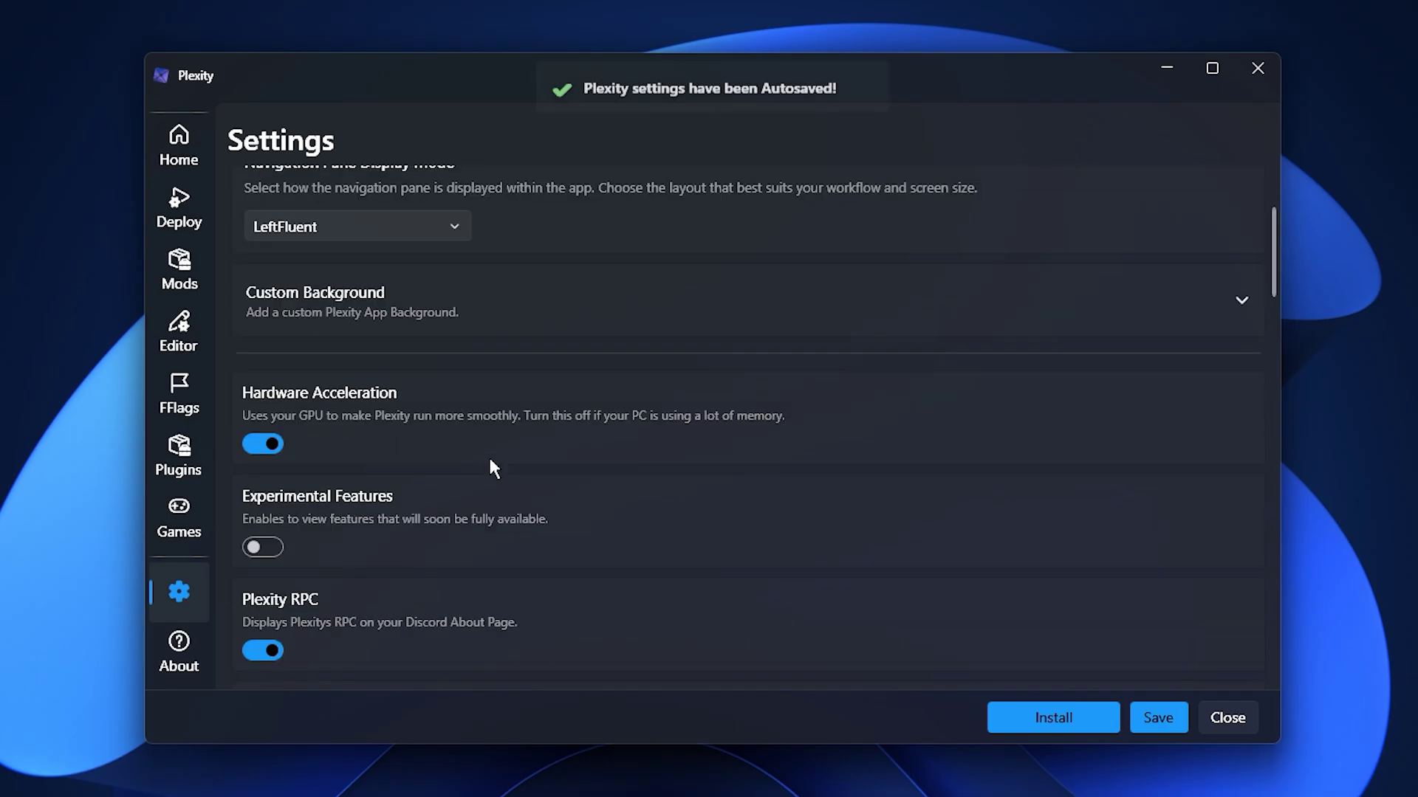
pyautogui.scroll(-10, 491, 464)
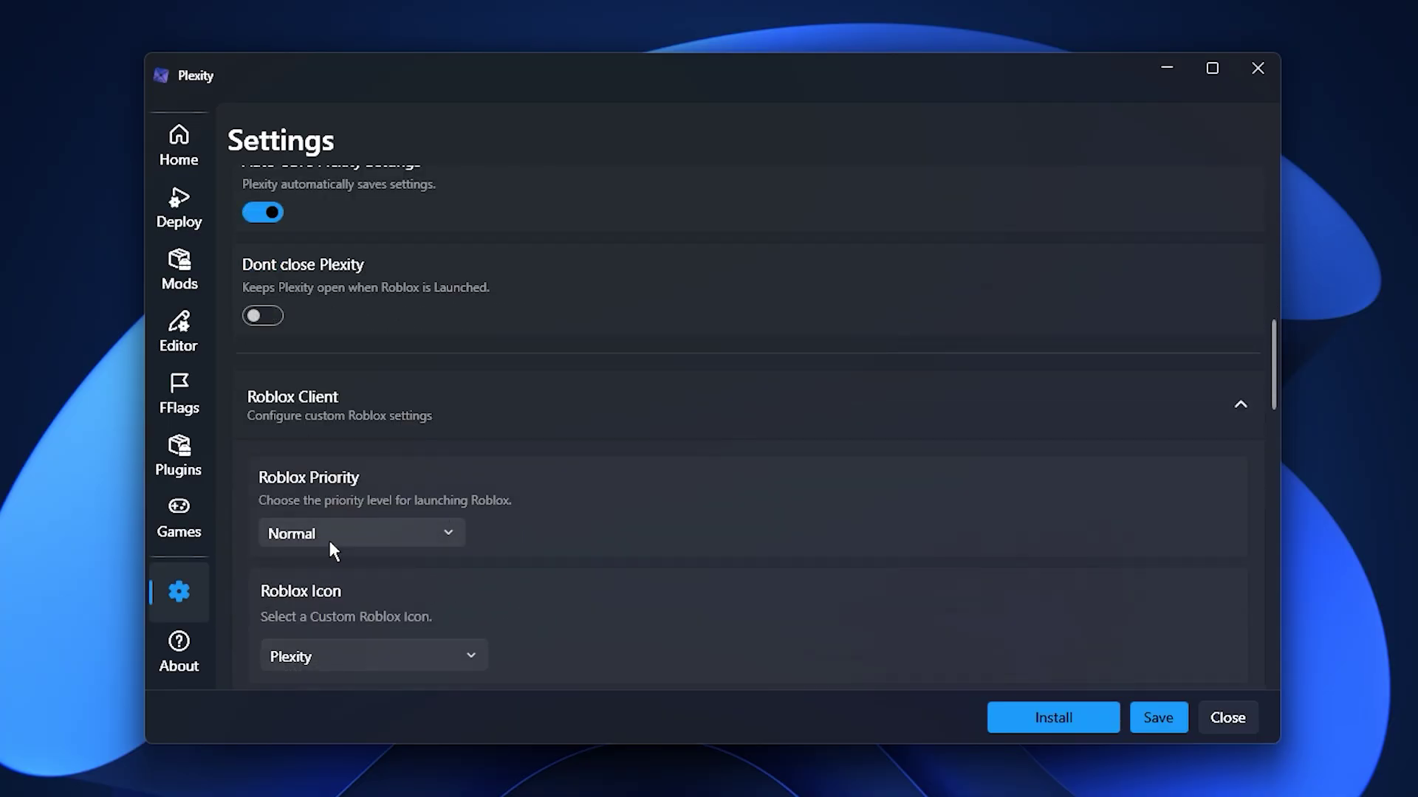
pyautogui.click(329, 544)
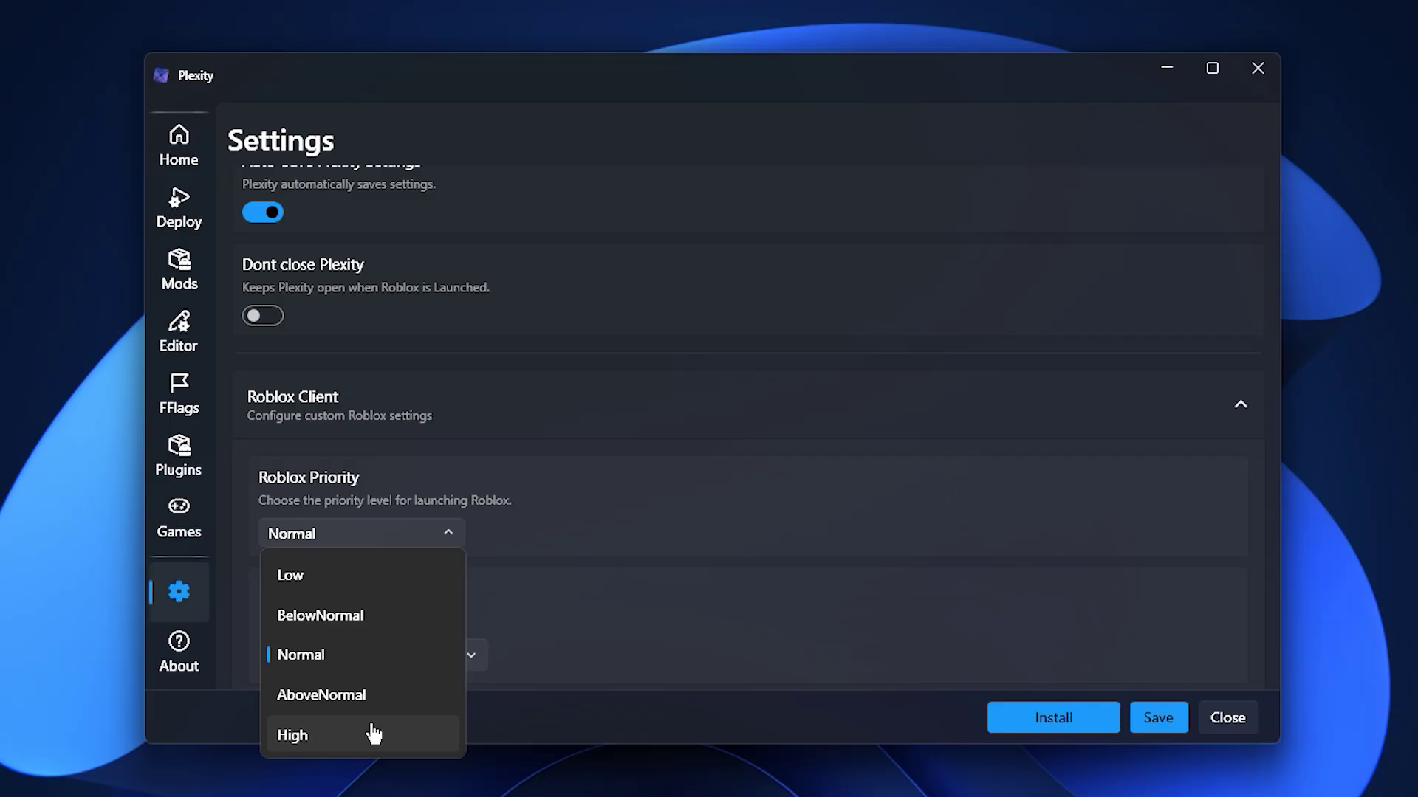
pyautogui.click(383, 660)
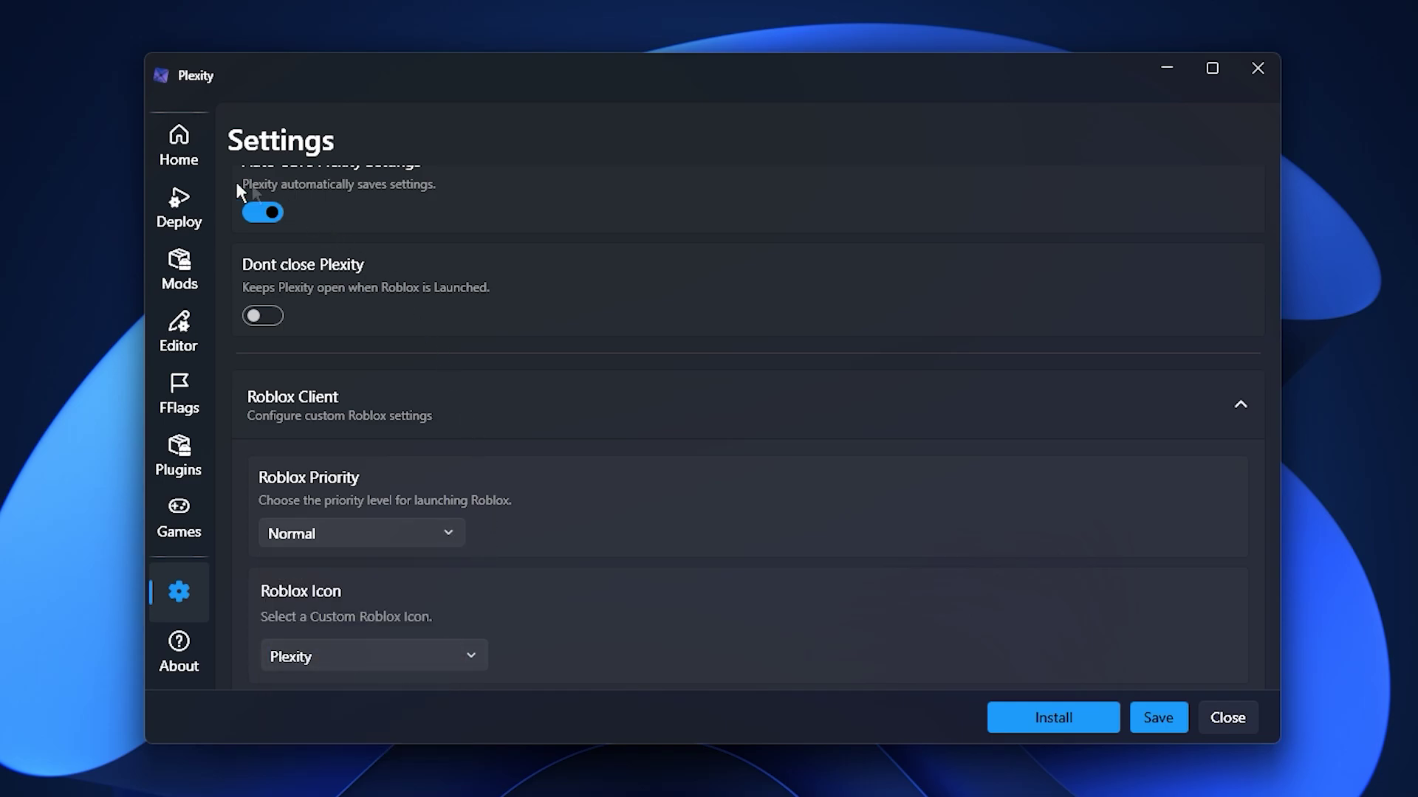
# Step: Review the Roblox startup options on the Deploy page, including temp file cleaning, Disable CPU 0 and Limit CPU Affinity
pyautogui.click(181, 208)
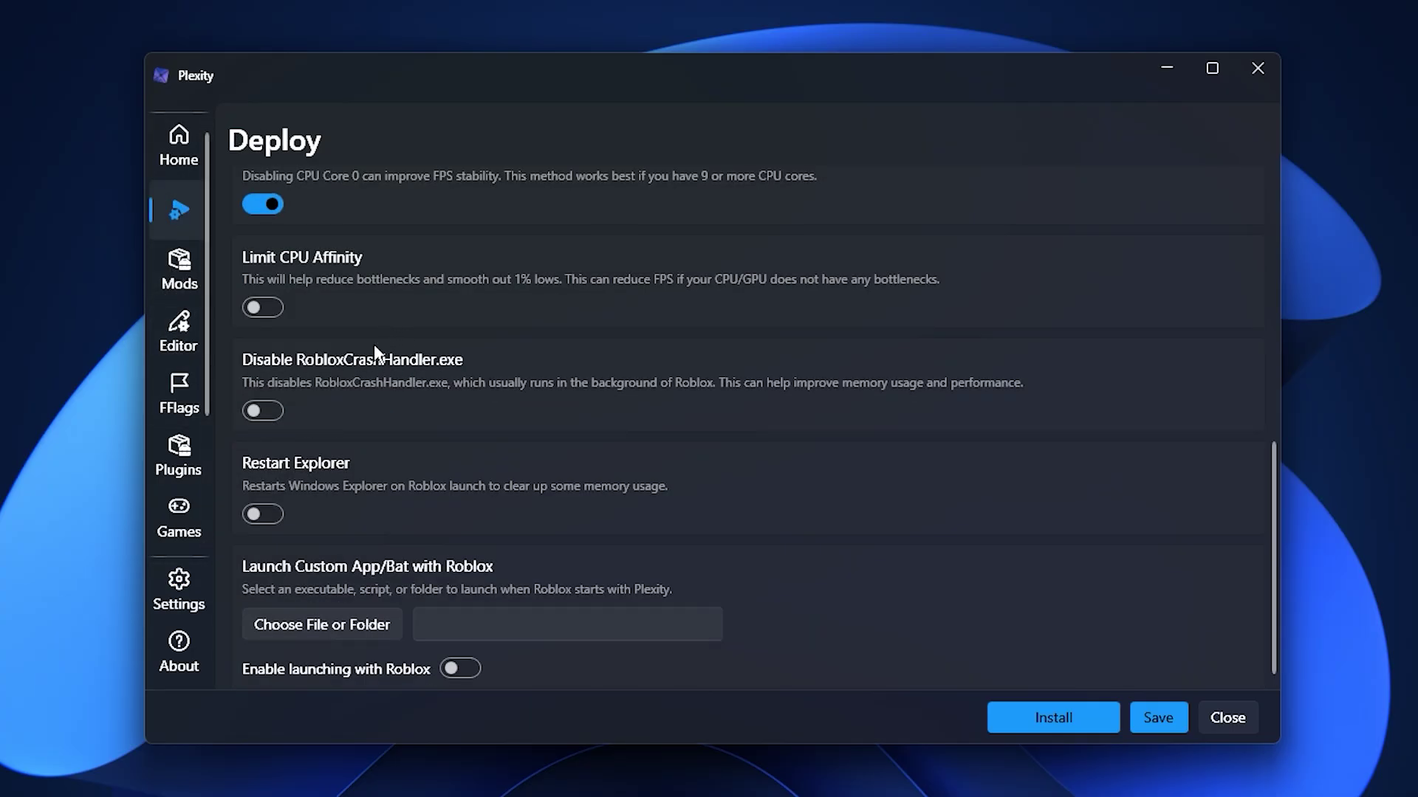
pyautogui.scroll(10, 373, 345)
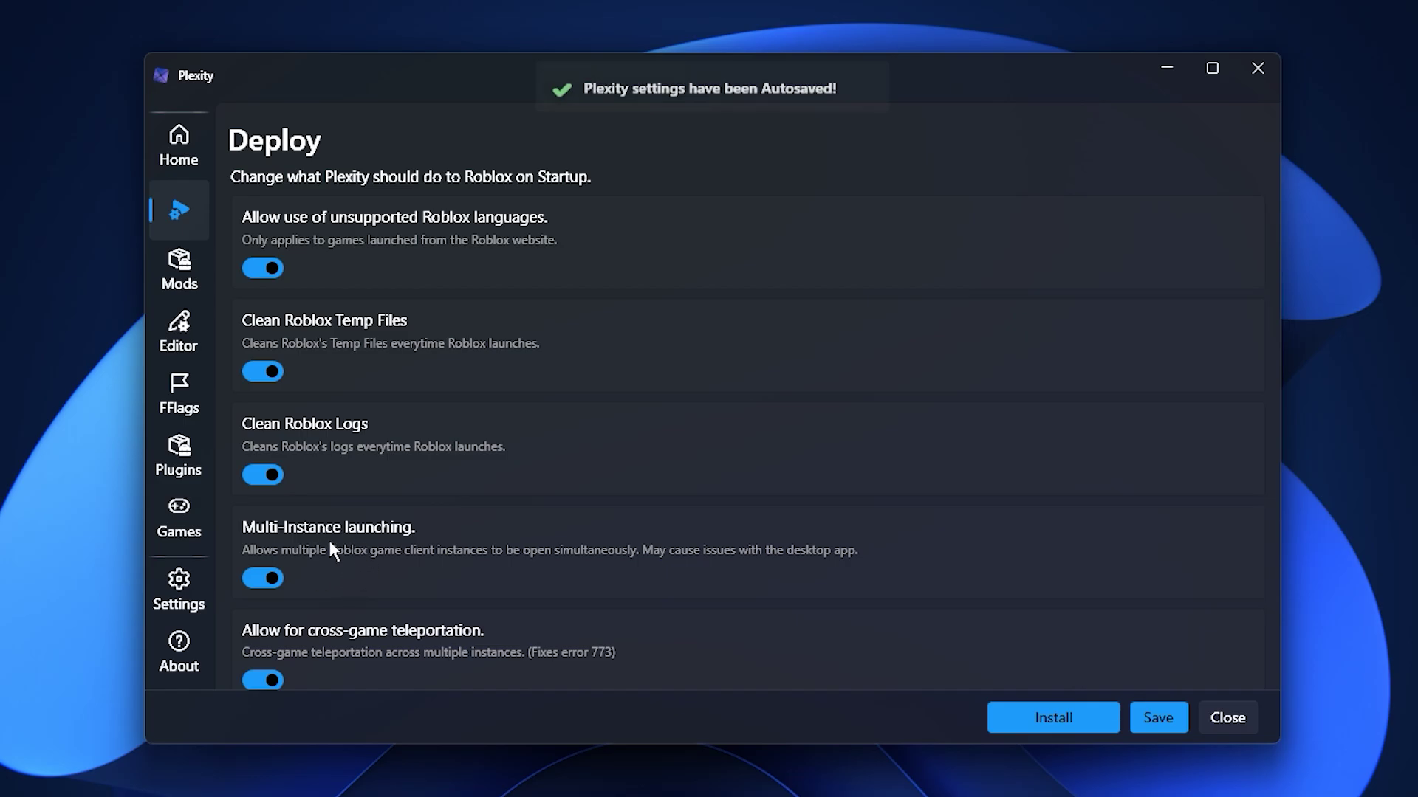
pyautogui.scroll(-1, 330, 550)
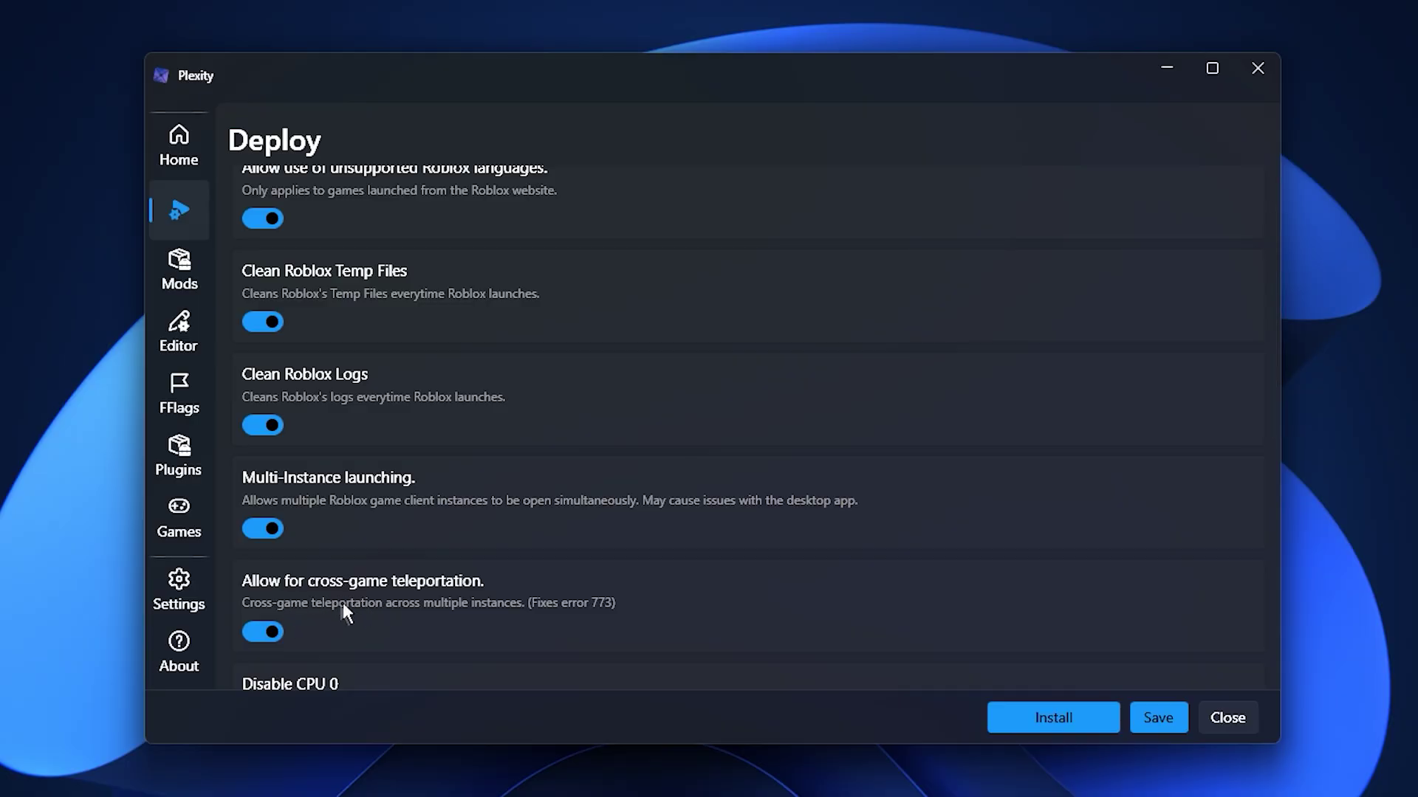
pyautogui.scroll(-4, 346, 607)
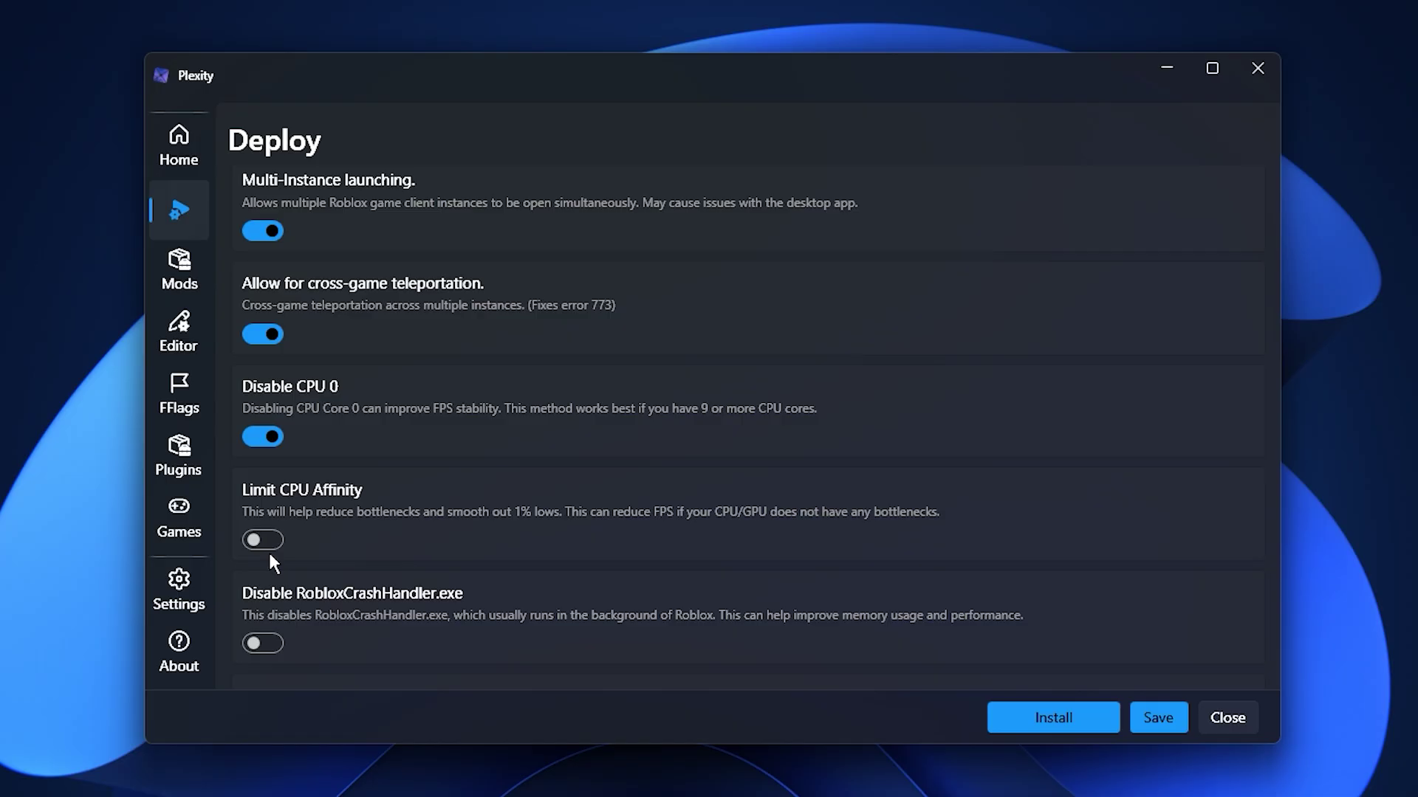
# Step: Check the available Mouse Cursor styles on the Mods page without changing the selection
pyautogui.click(181, 277)
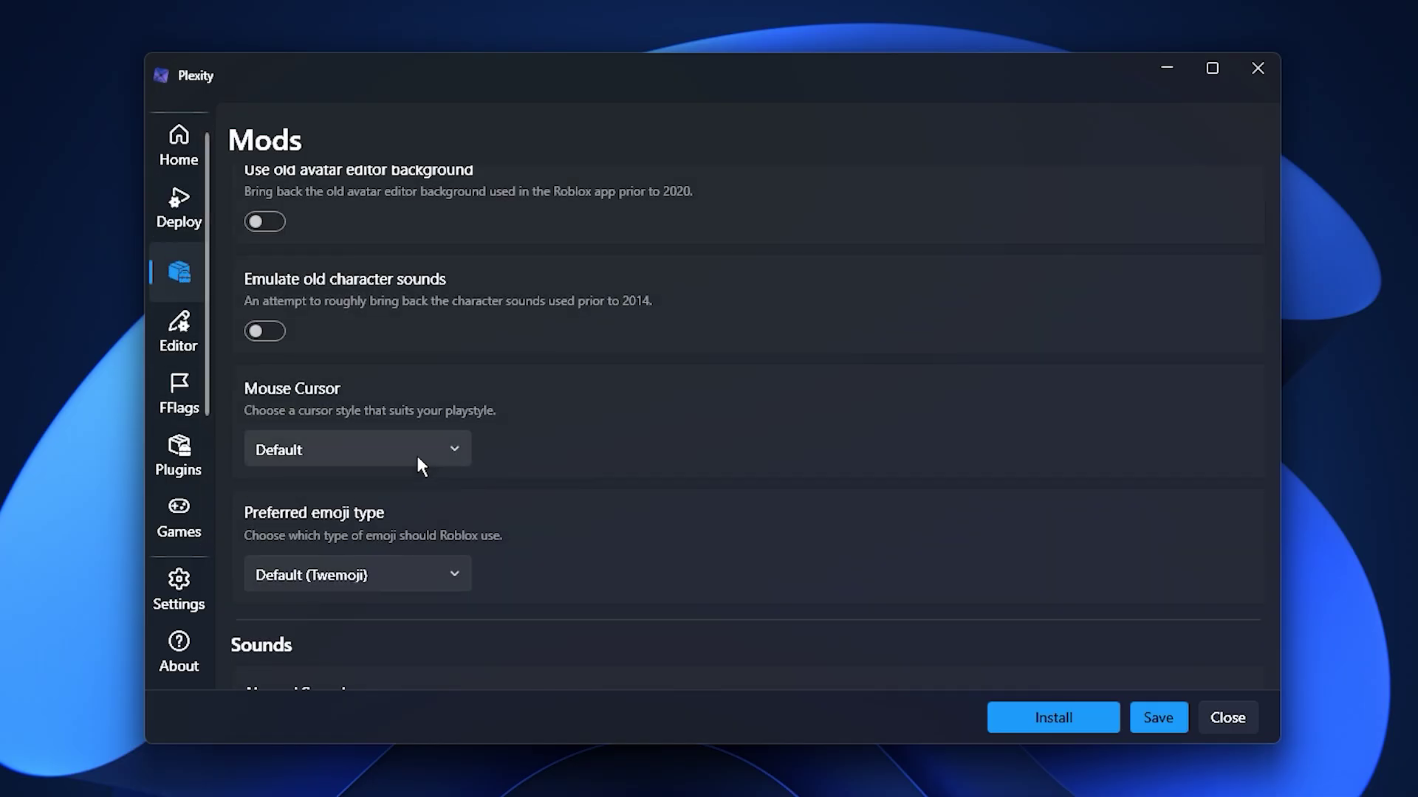
pyautogui.click(346, 457)
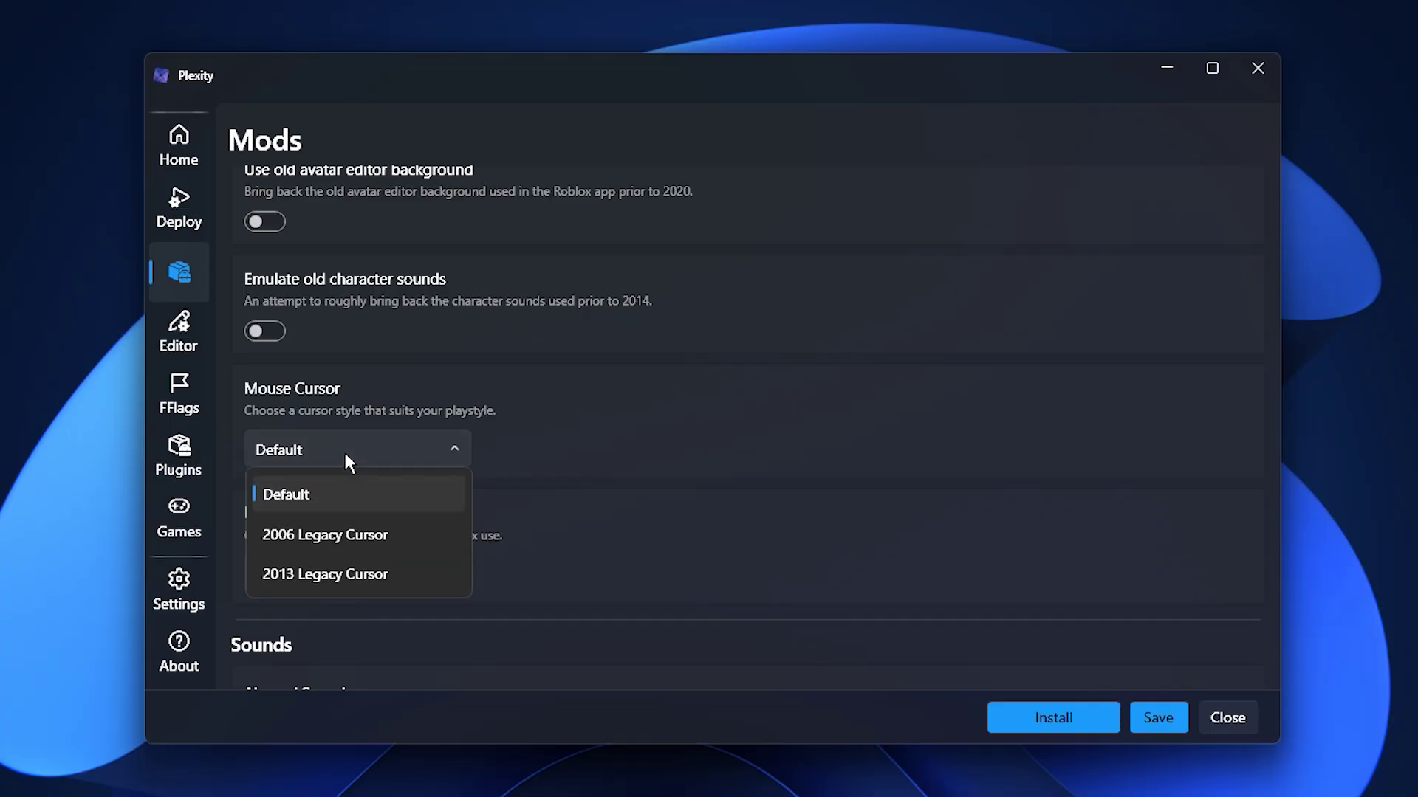
pyautogui.click(344, 455)
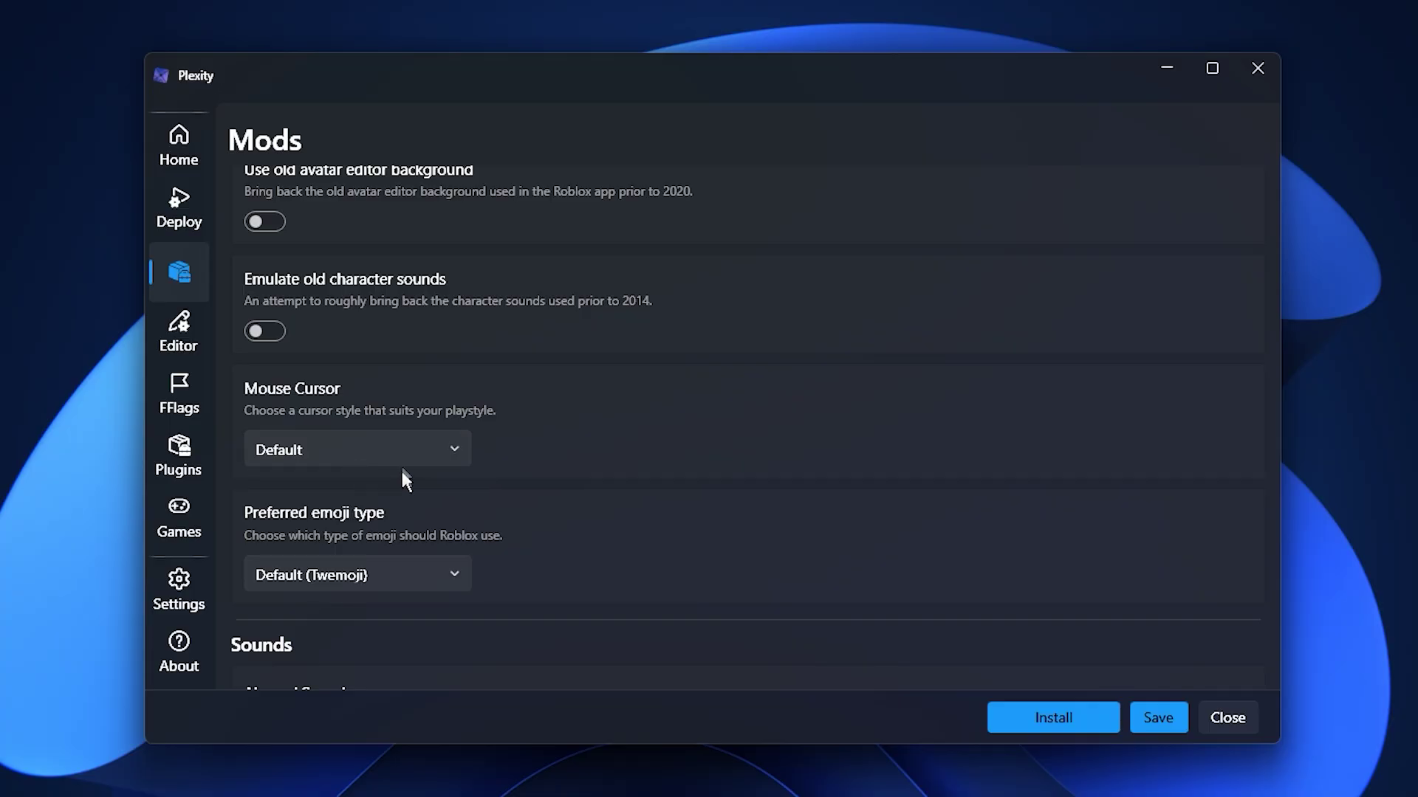
# Step: Set the target refresh rate to 144 Hz in the FFlags settings
pyautogui.click(177, 402)
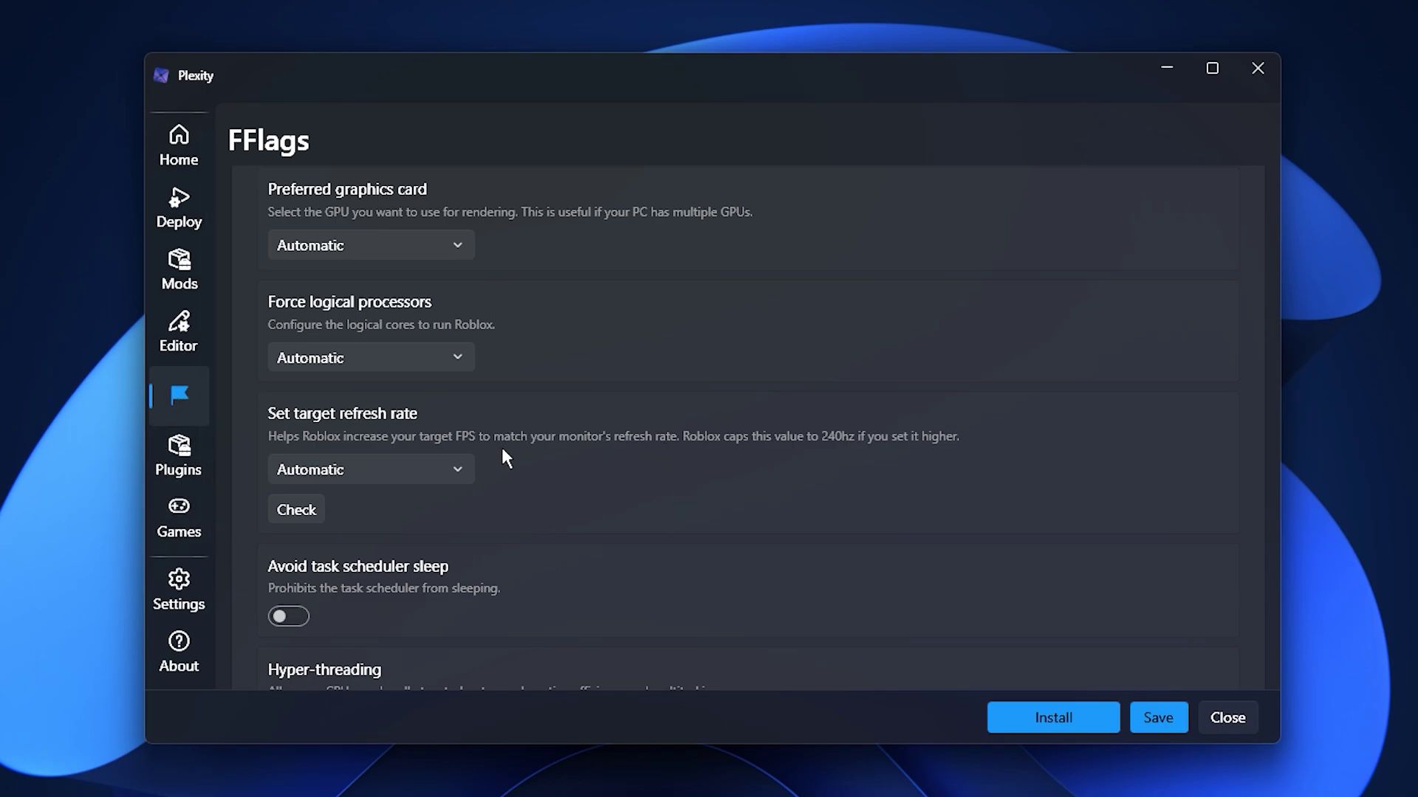
pyautogui.click(350, 471)
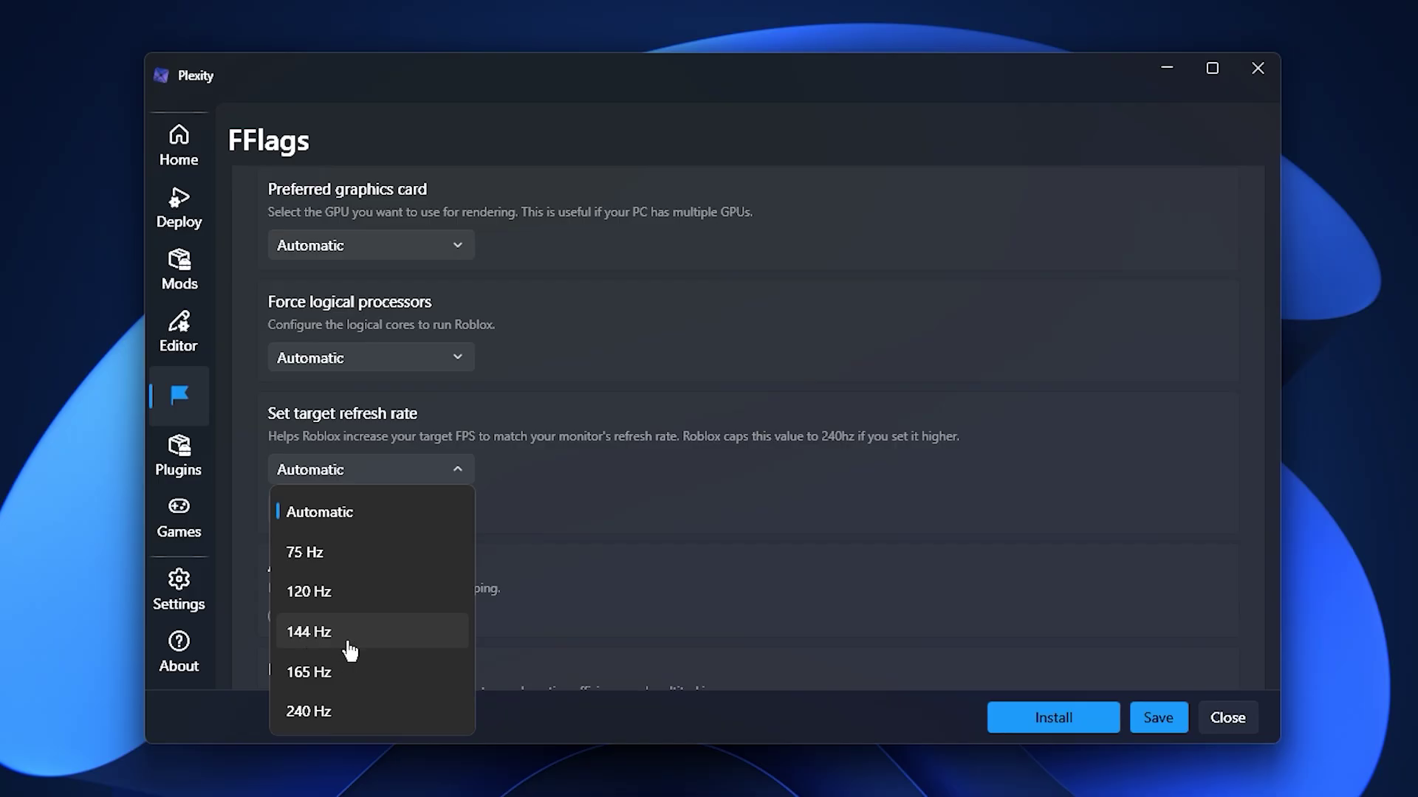
pyautogui.click(350, 650)
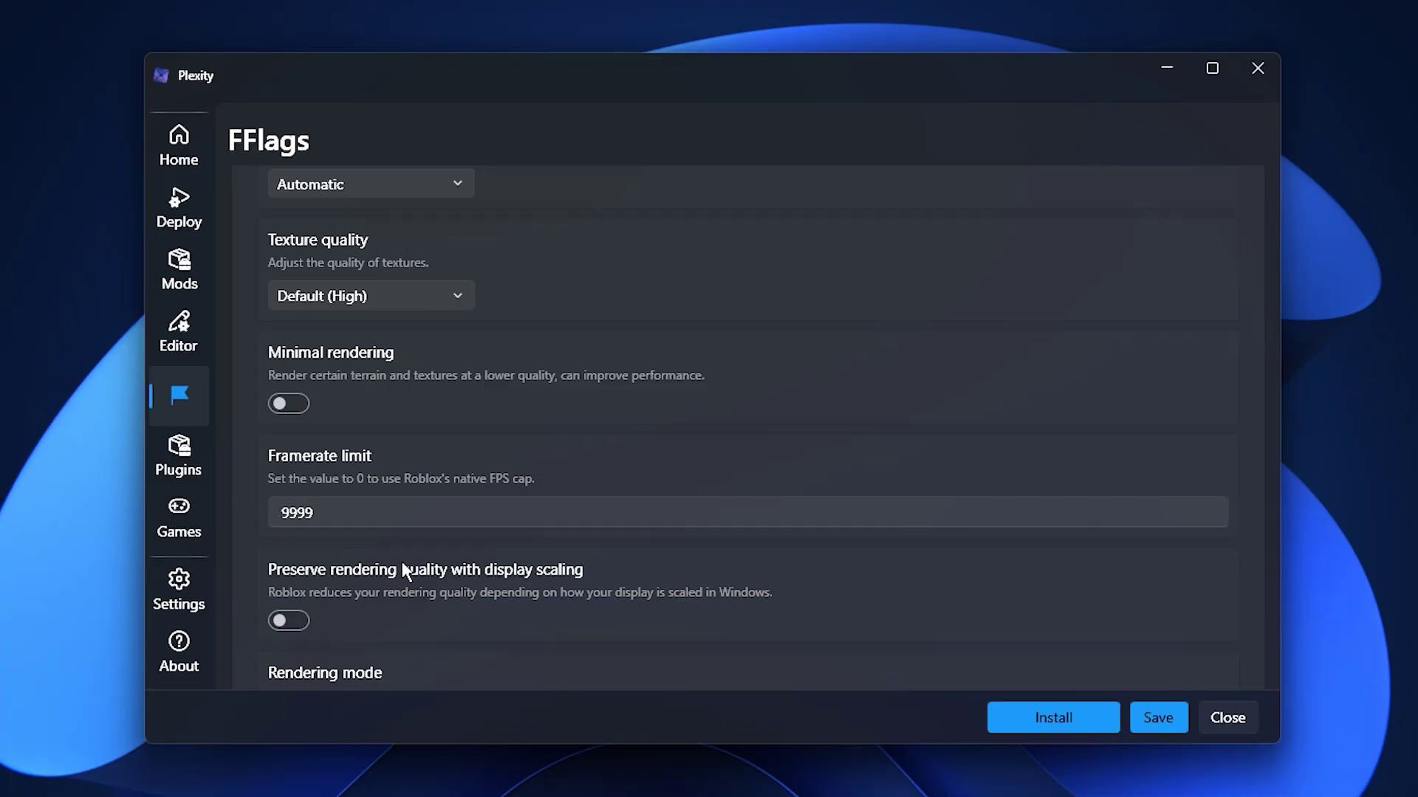
# Step: Set the texture quality to Low
pyautogui.scroll(3, 343, 537)
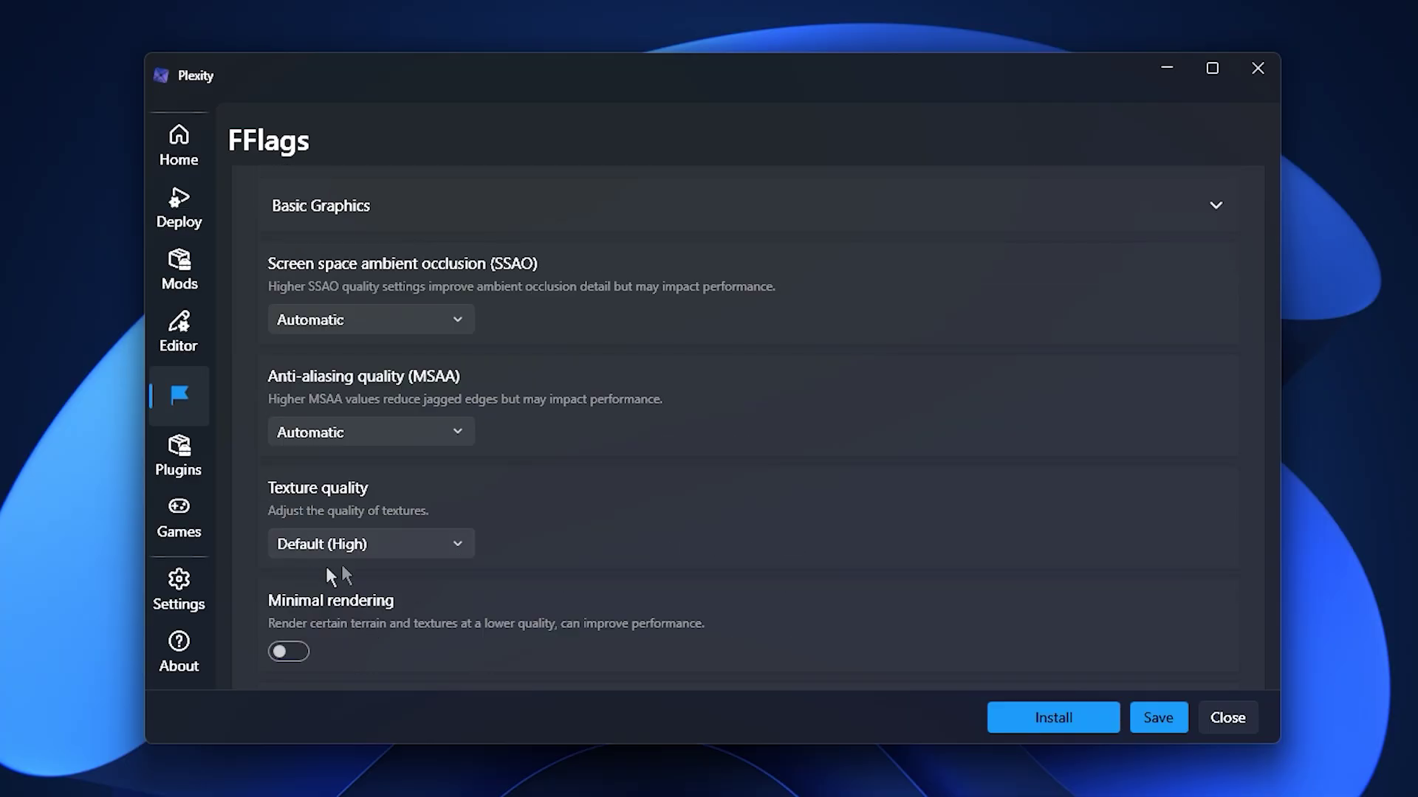
pyautogui.click(384, 543)
pyautogui.click(358, 668)
# Step: Check the framerate limit and the available Rendering mode choices without picking another mode
pyautogui.scroll(-3, 507, 615)
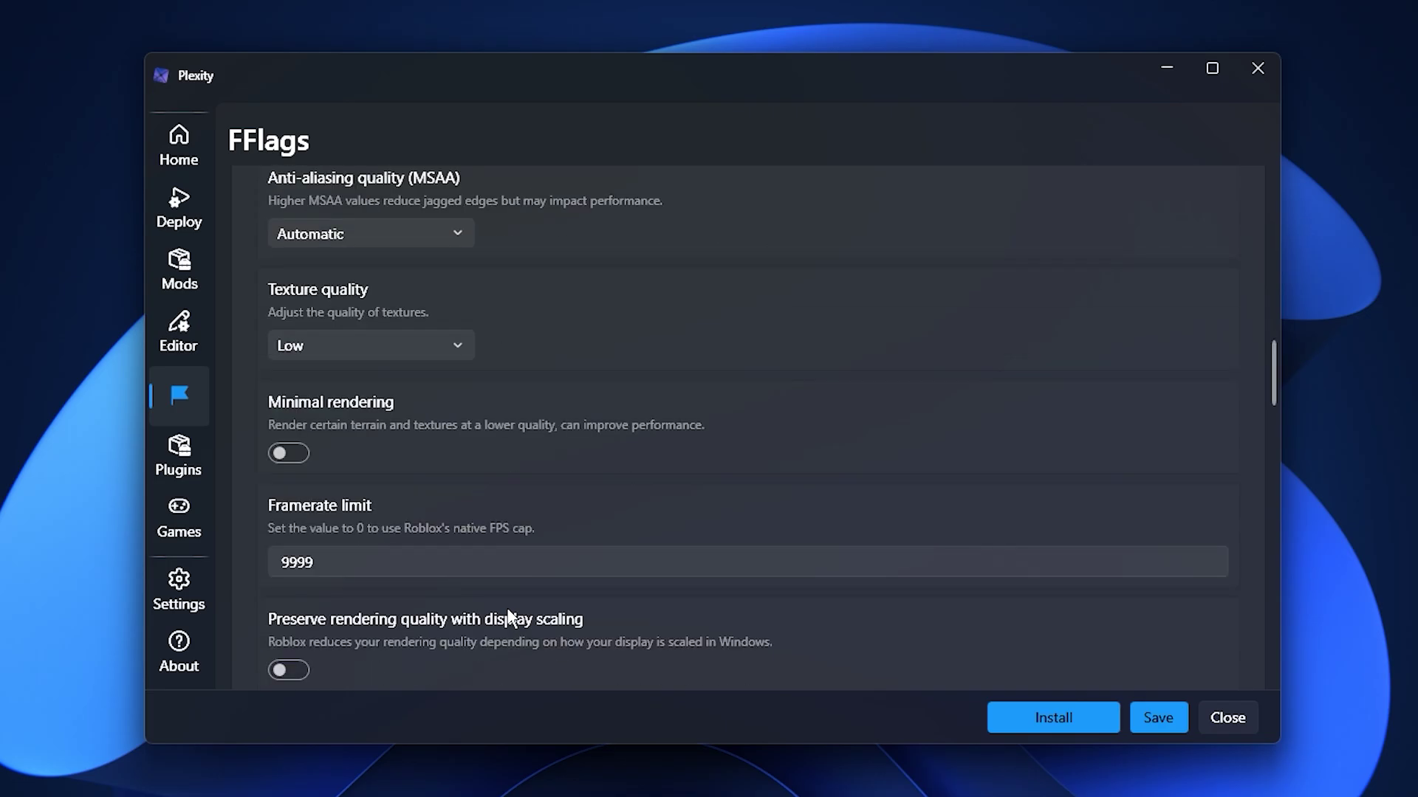
pyautogui.scroll(-4, 508, 615)
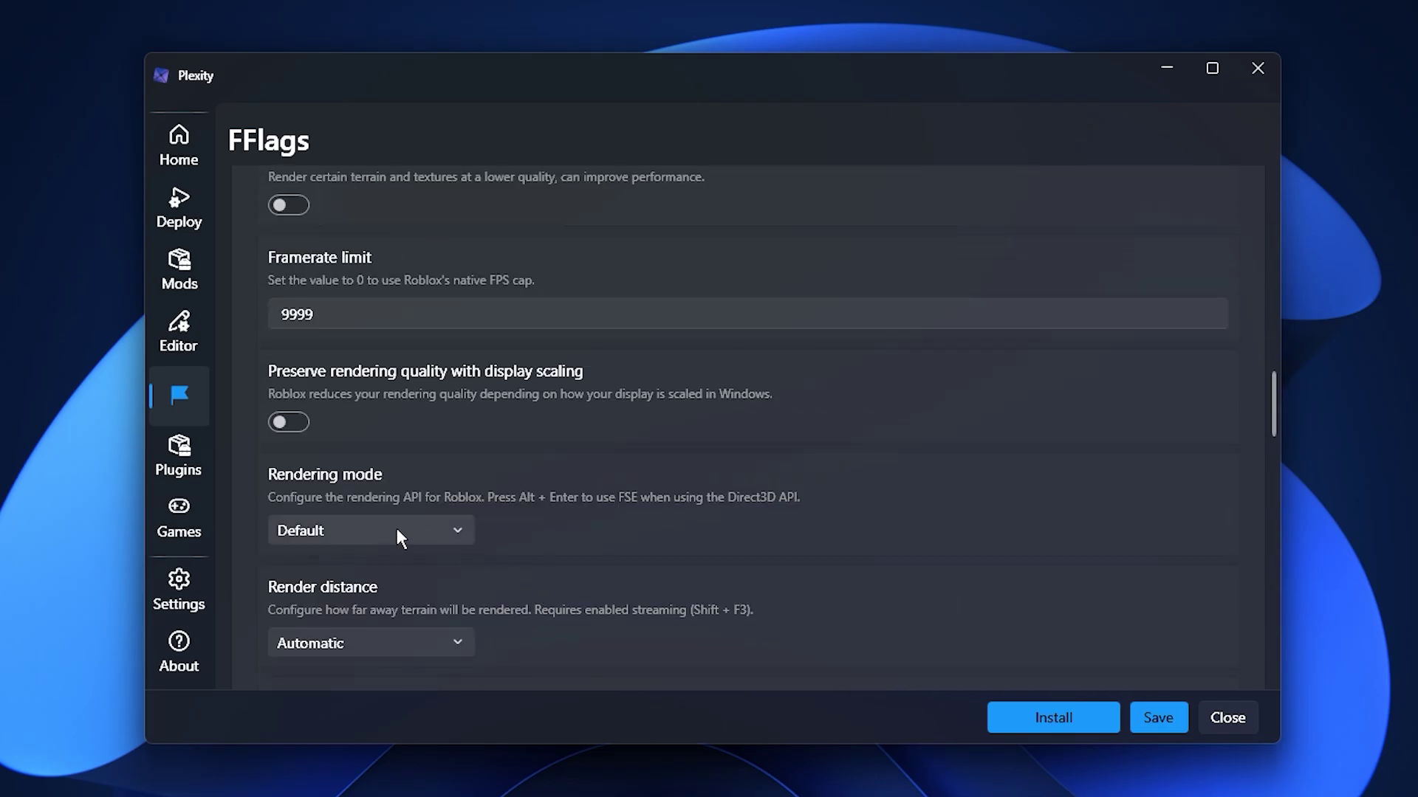
pyautogui.click(396, 530)
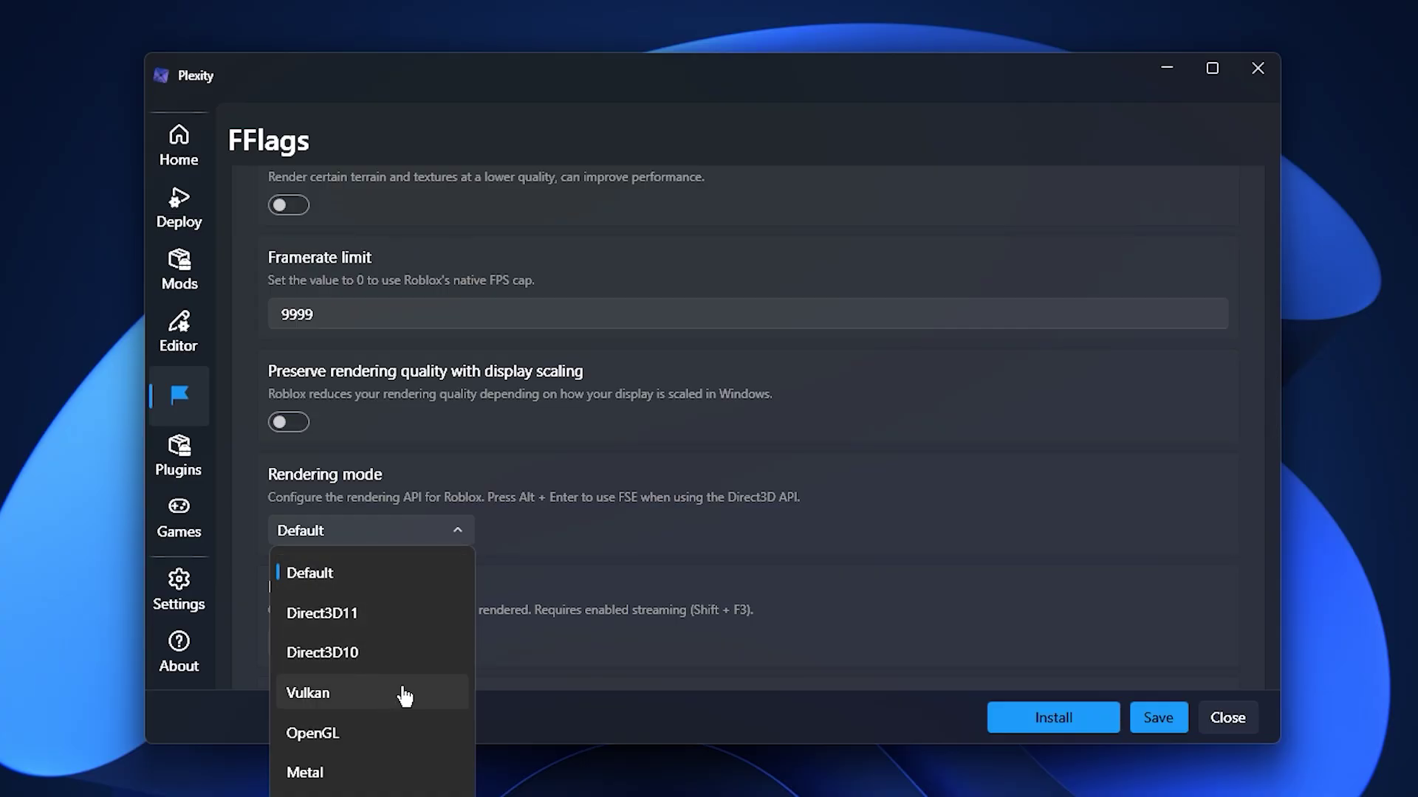
pyautogui.click(322, 379)
# Step: Browse the list of available plugins on the Plugins page
pyautogui.click(199, 451)
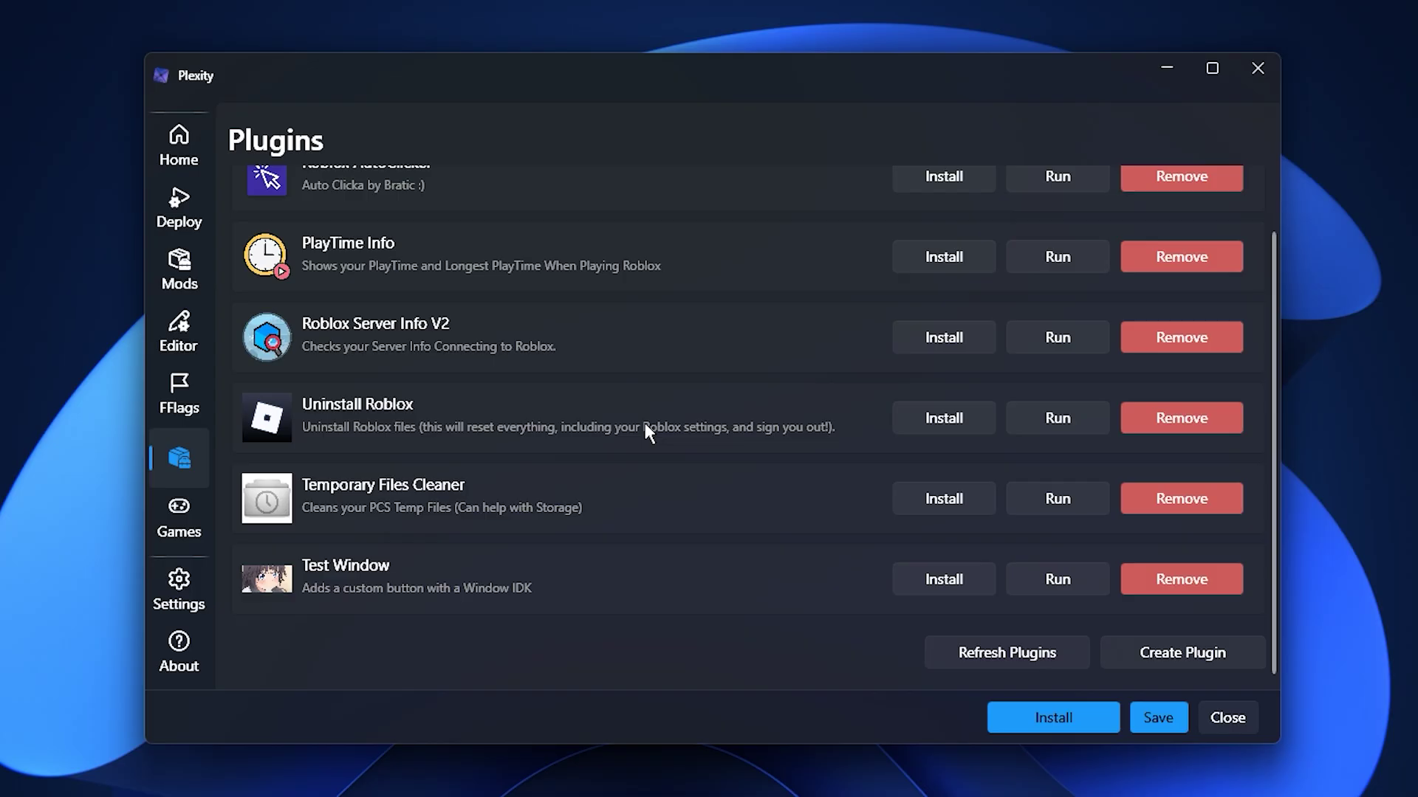
pyautogui.scroll(1, 646, 426)
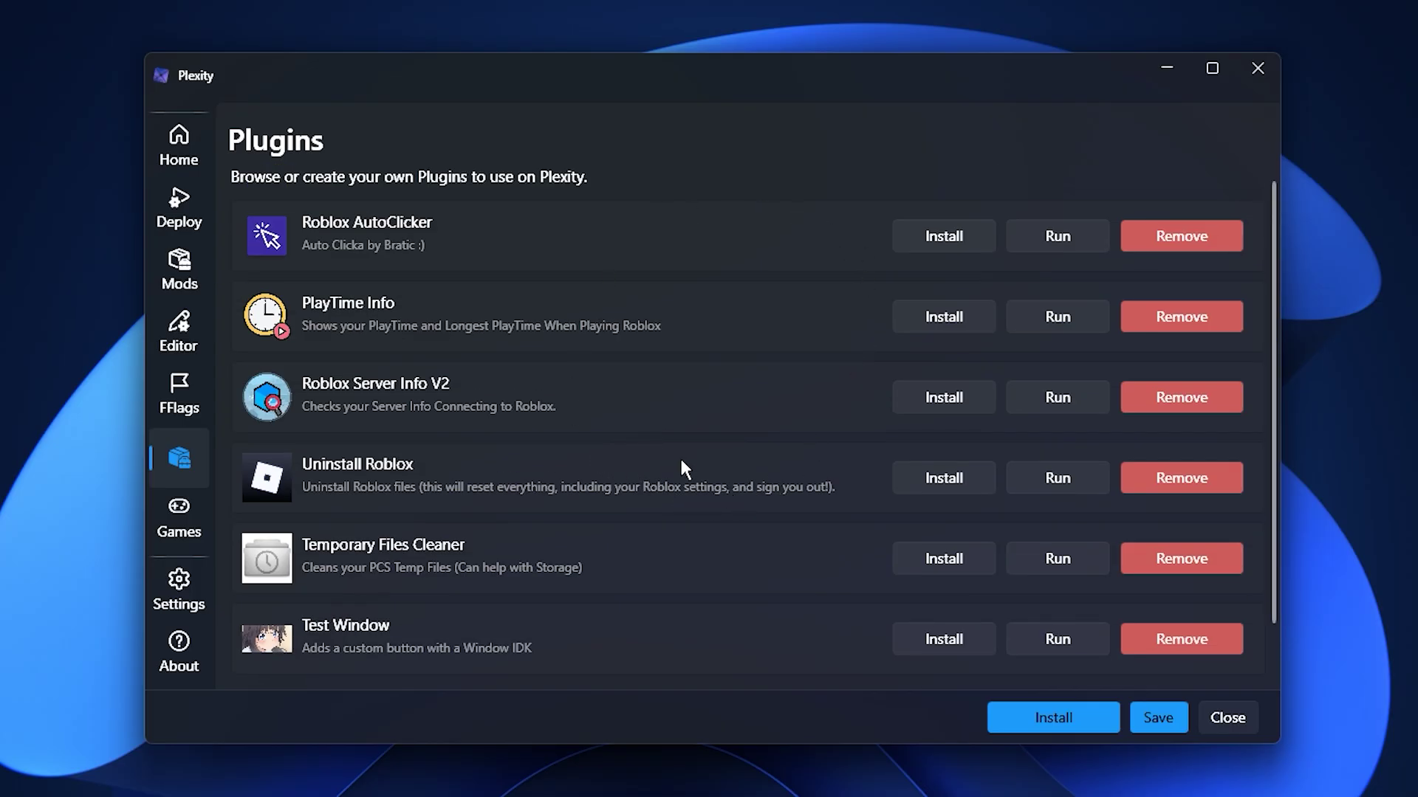
pyautogui.scroll(-1, 678, 461)
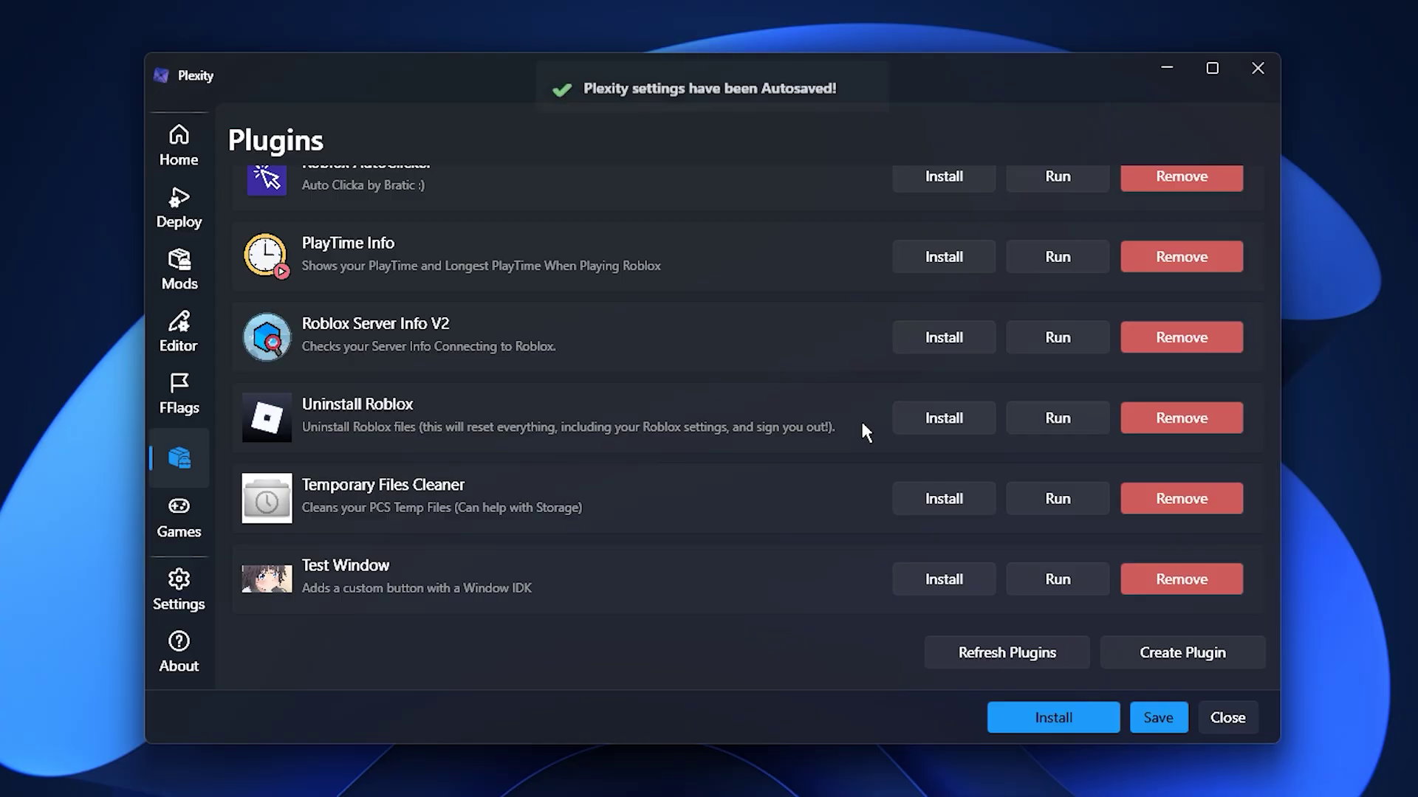
# Step: Open the JSON import for adding new fast flags in the Editor
pyautogui.scroll(1, 861, 418)
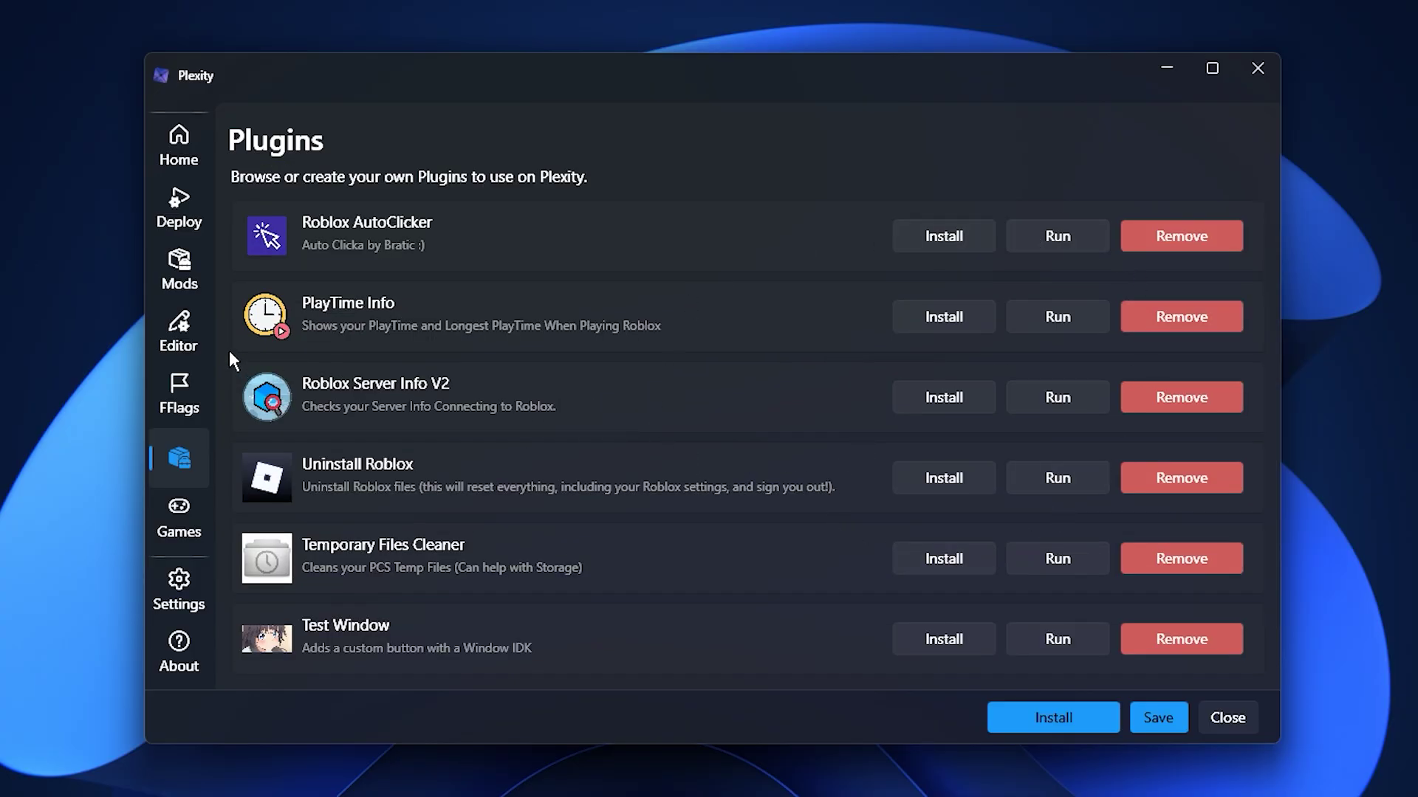
pyautogui.click(196, 342)
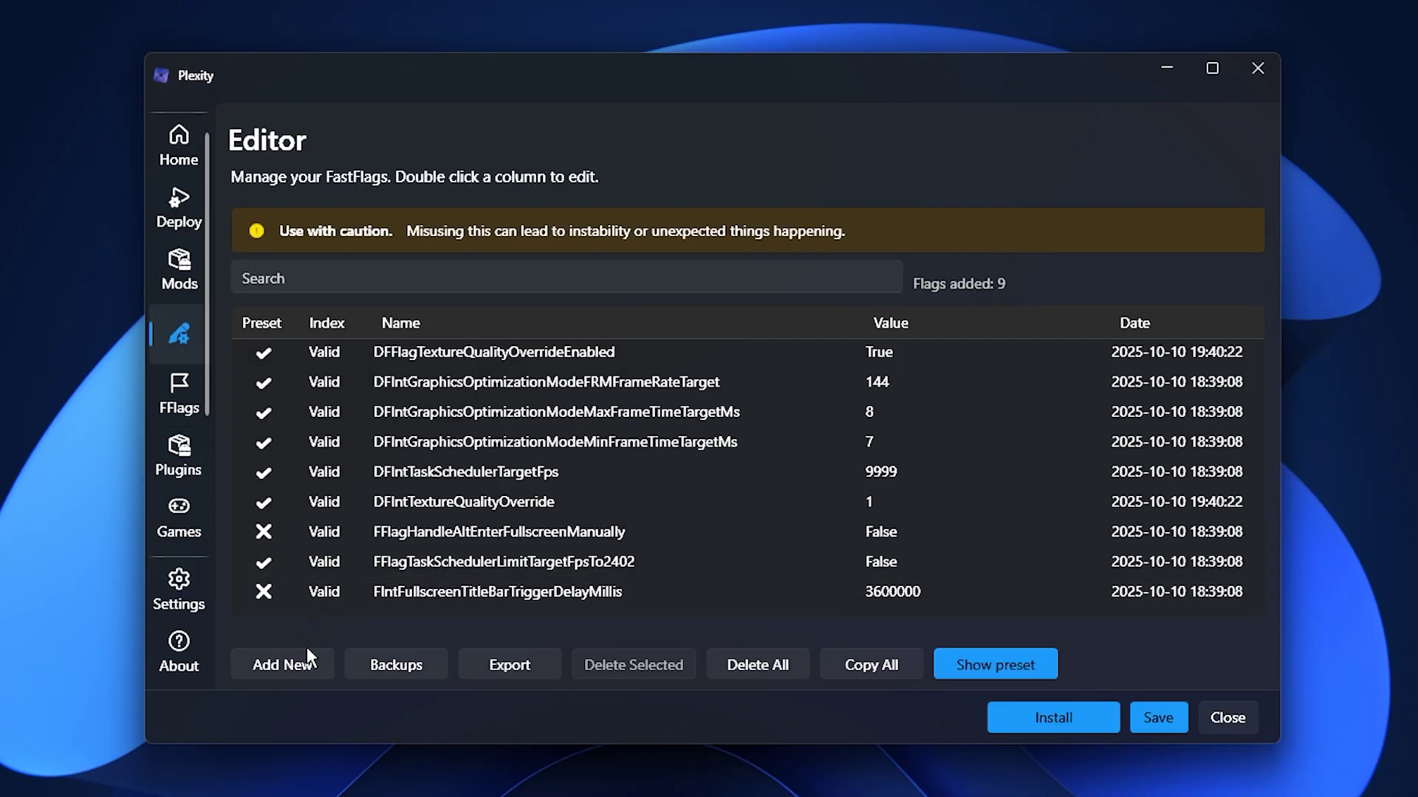
pyautogui.click(292, 664)
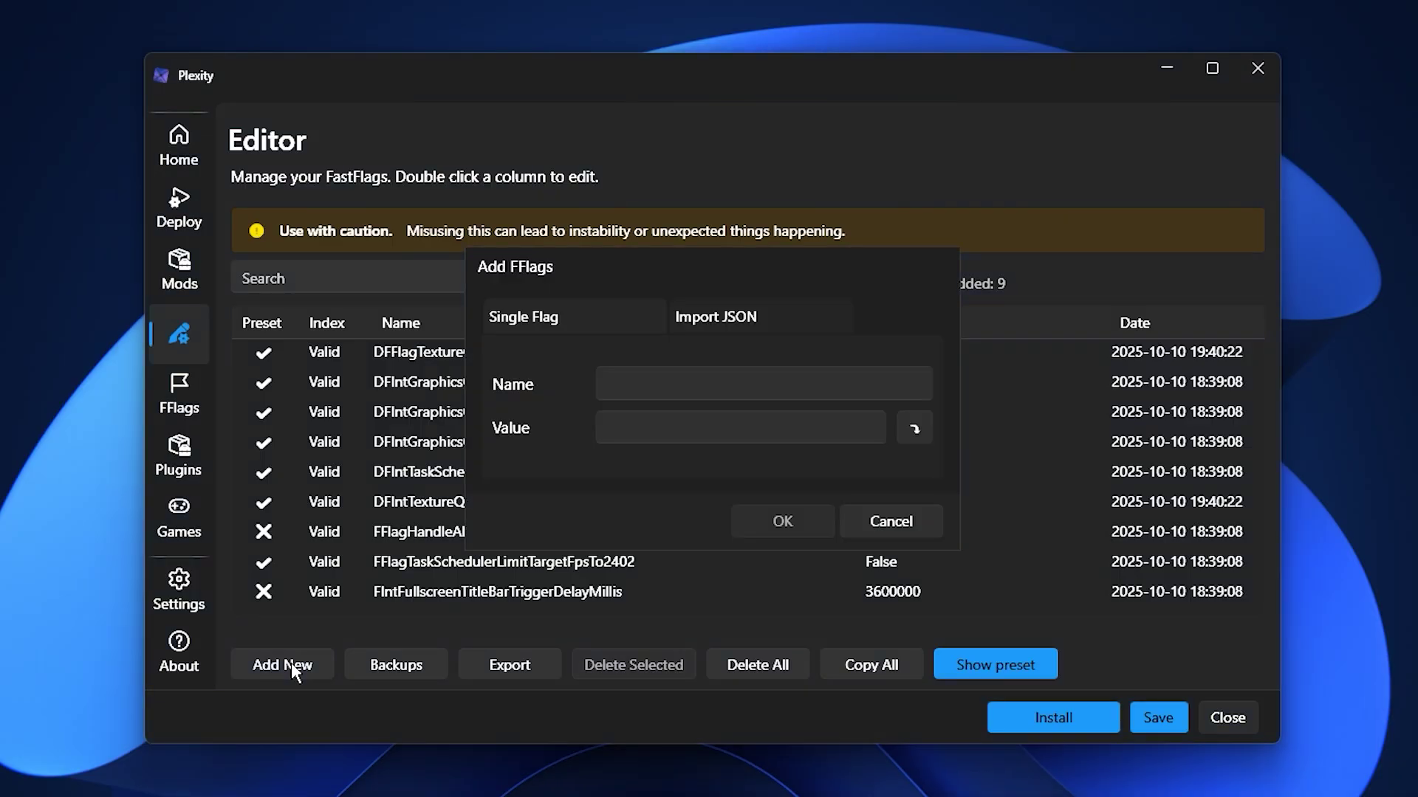
pyautogui.click(758, 310)
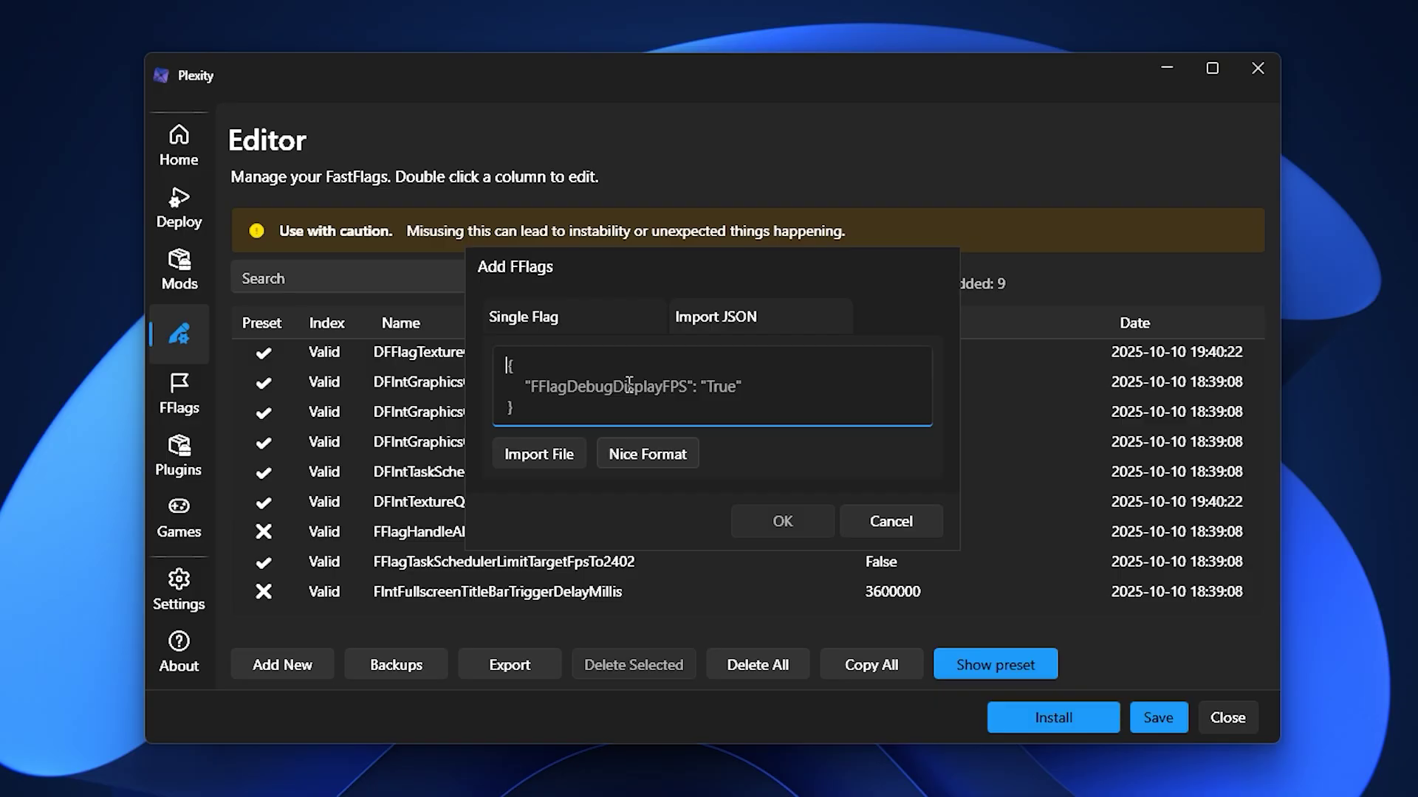
# Step: Switch to the 2-Plexity & Fast Flags folder and copy the entire contents of Plexity Fast Flags For FPS.txt
pyautogui.hotkey('alt', 'Tab')
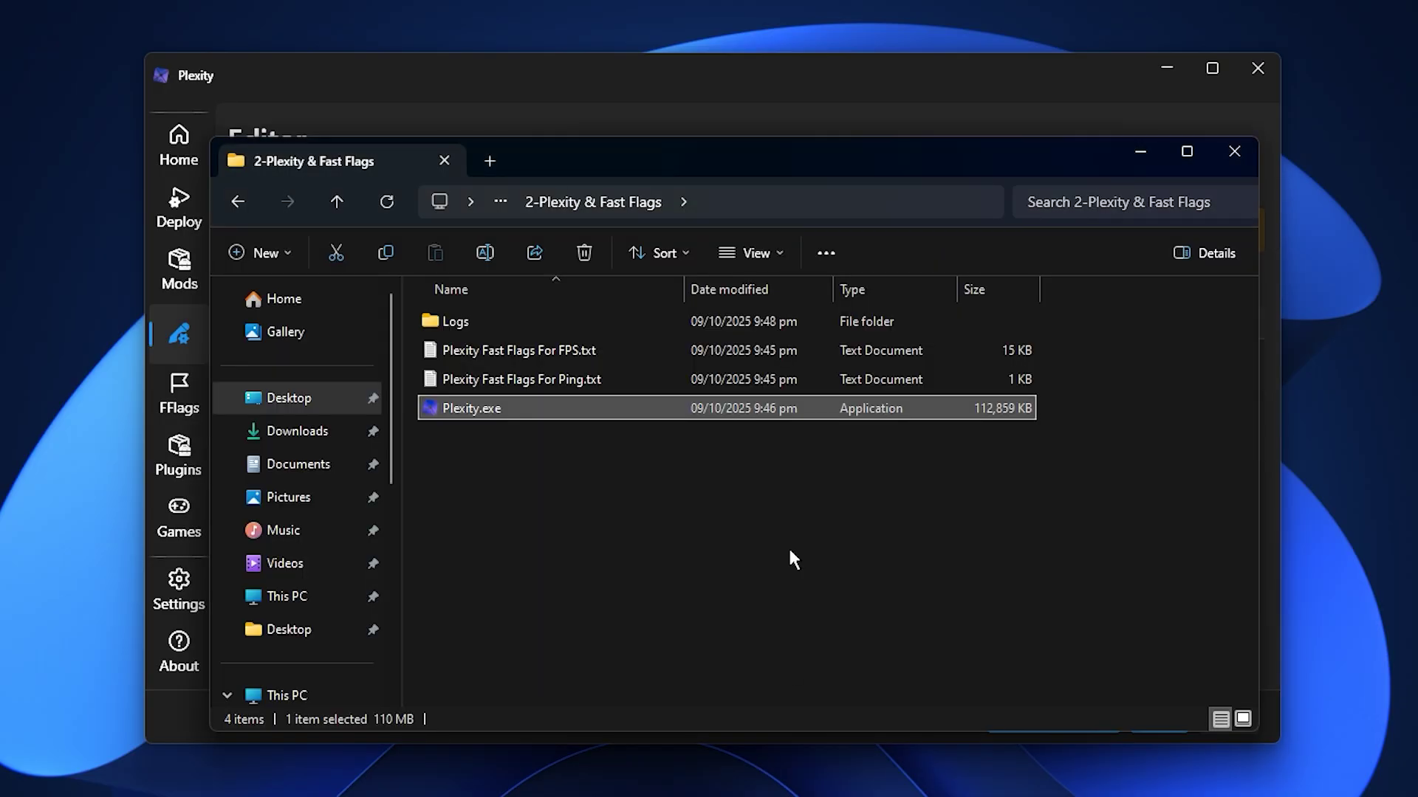
pyautogui.doubleClick(503, 354)
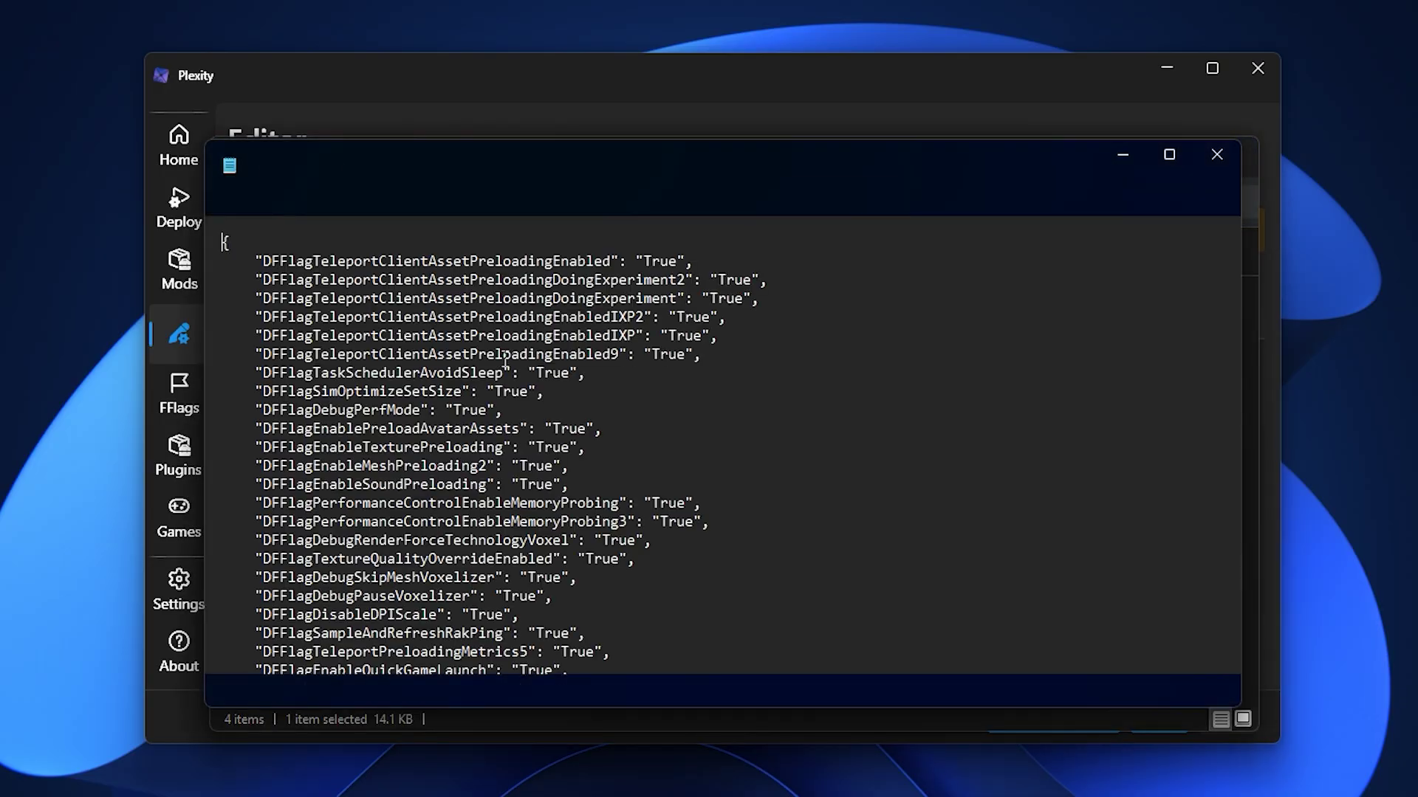
pyautogui.hotkey('ctrl', 'a')
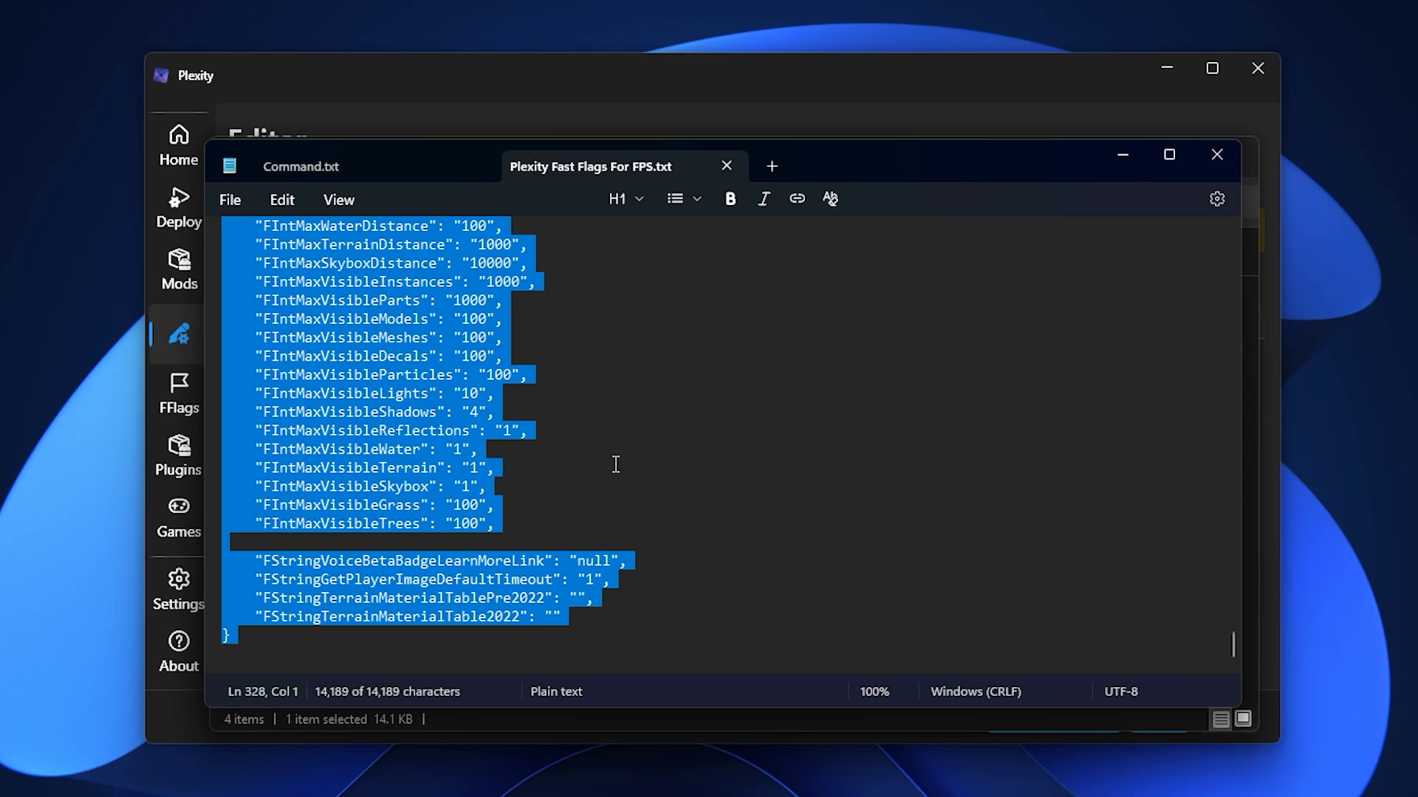
pyautogui.click(1100, 154)
pyautogui.click(1128, 153)
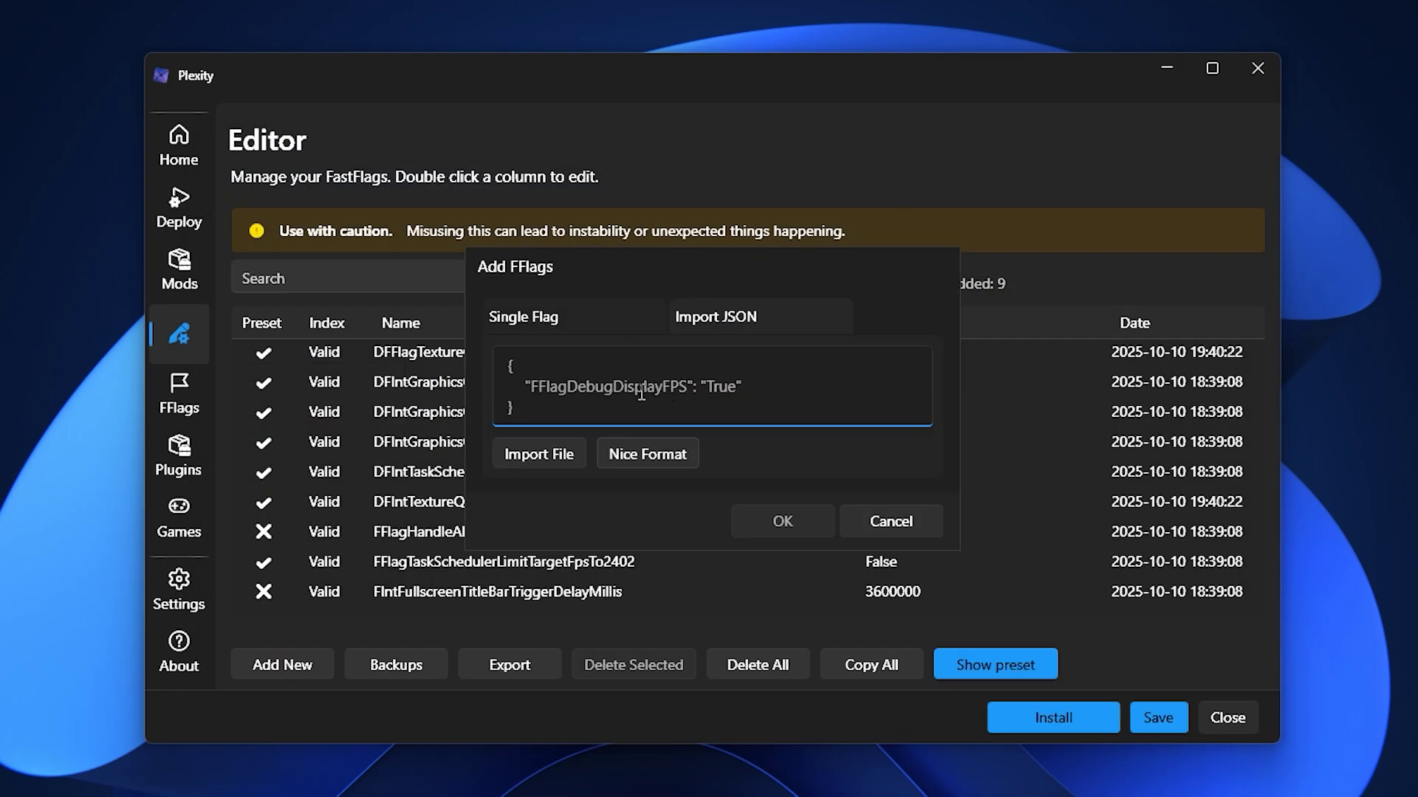
# Step: Paste the copied FPS flags into the JSON import, add them to the flag list and save the settings
pyautogui.hotkey('ctrl', 'v')
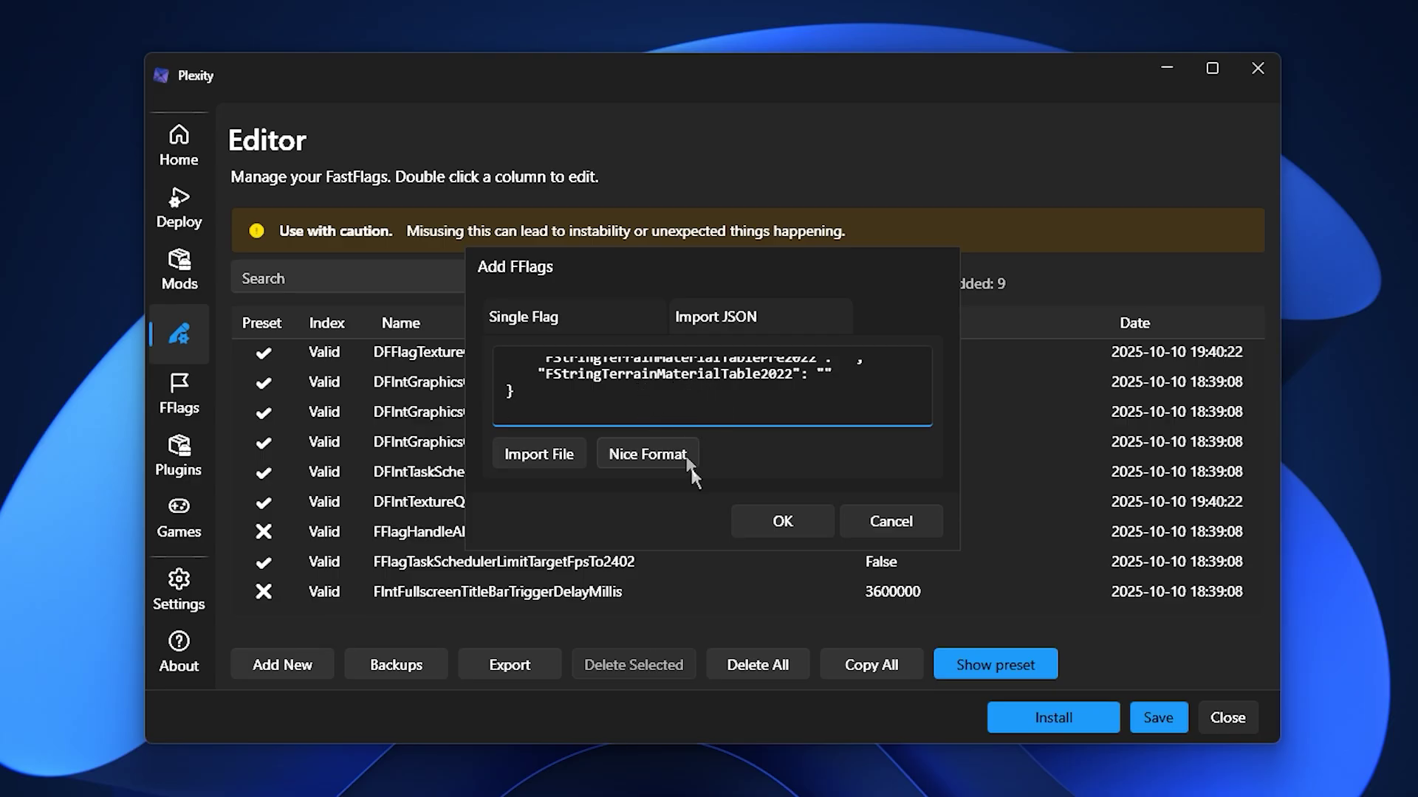
pyautogui.click(754, 511)
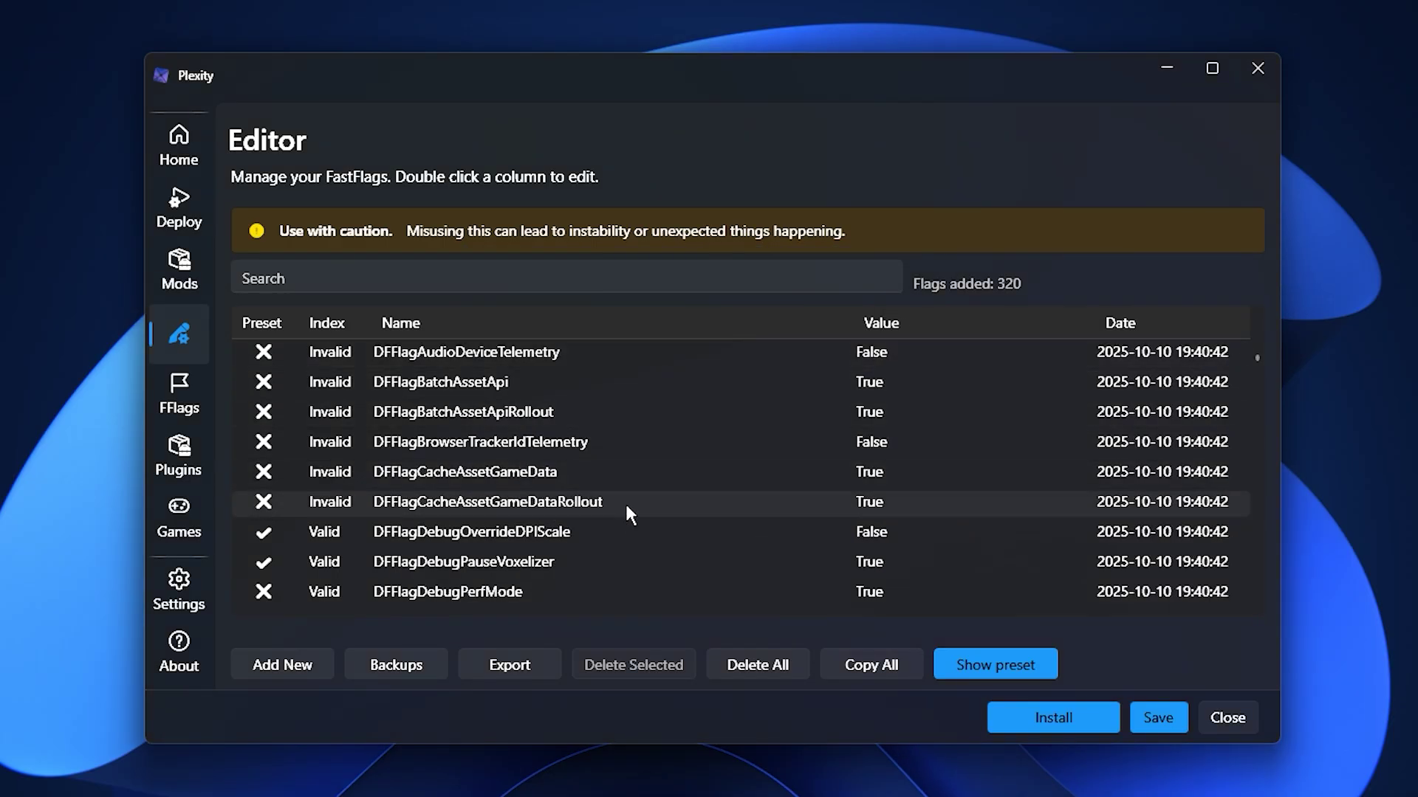
pyautogui.click(1156, 719)
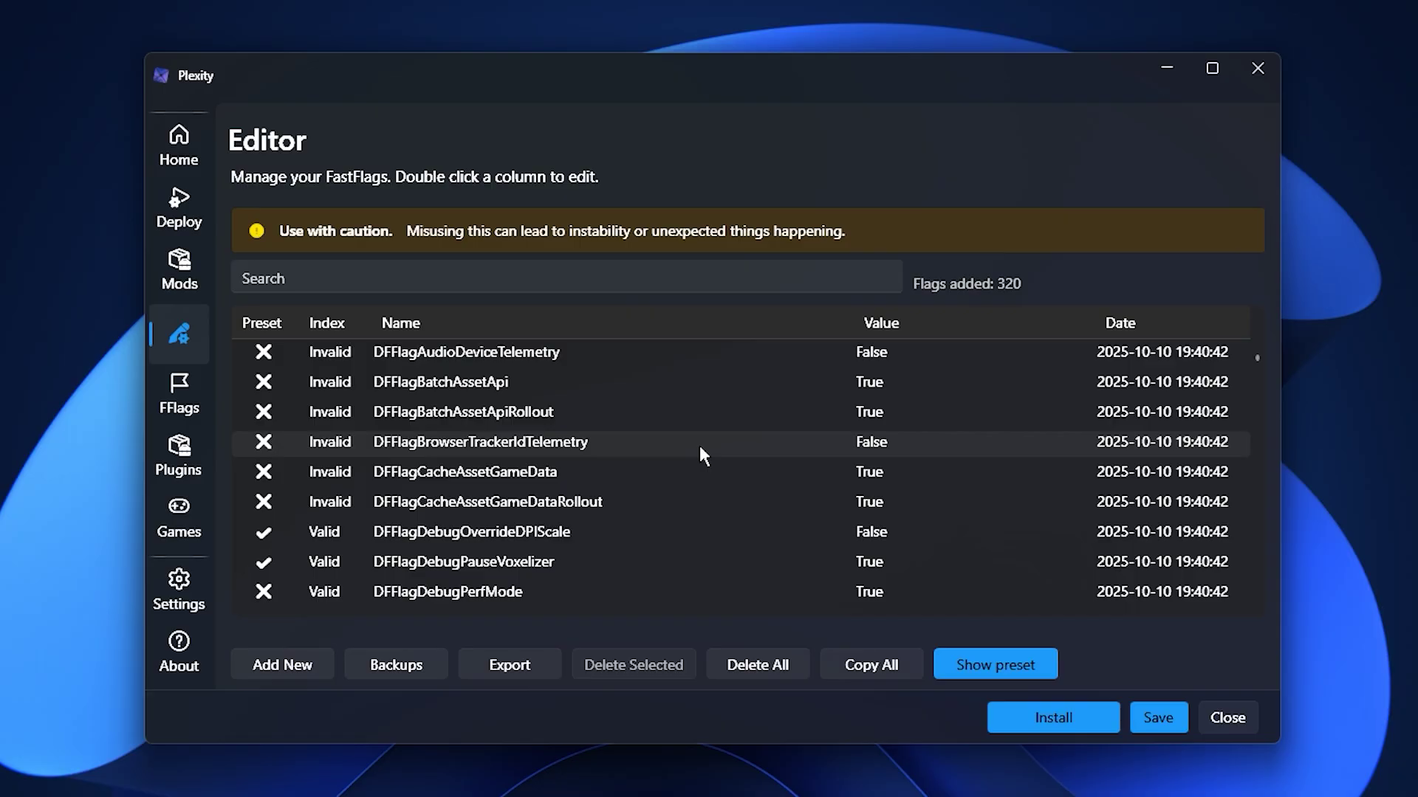
pyautogui.click(179, 144)
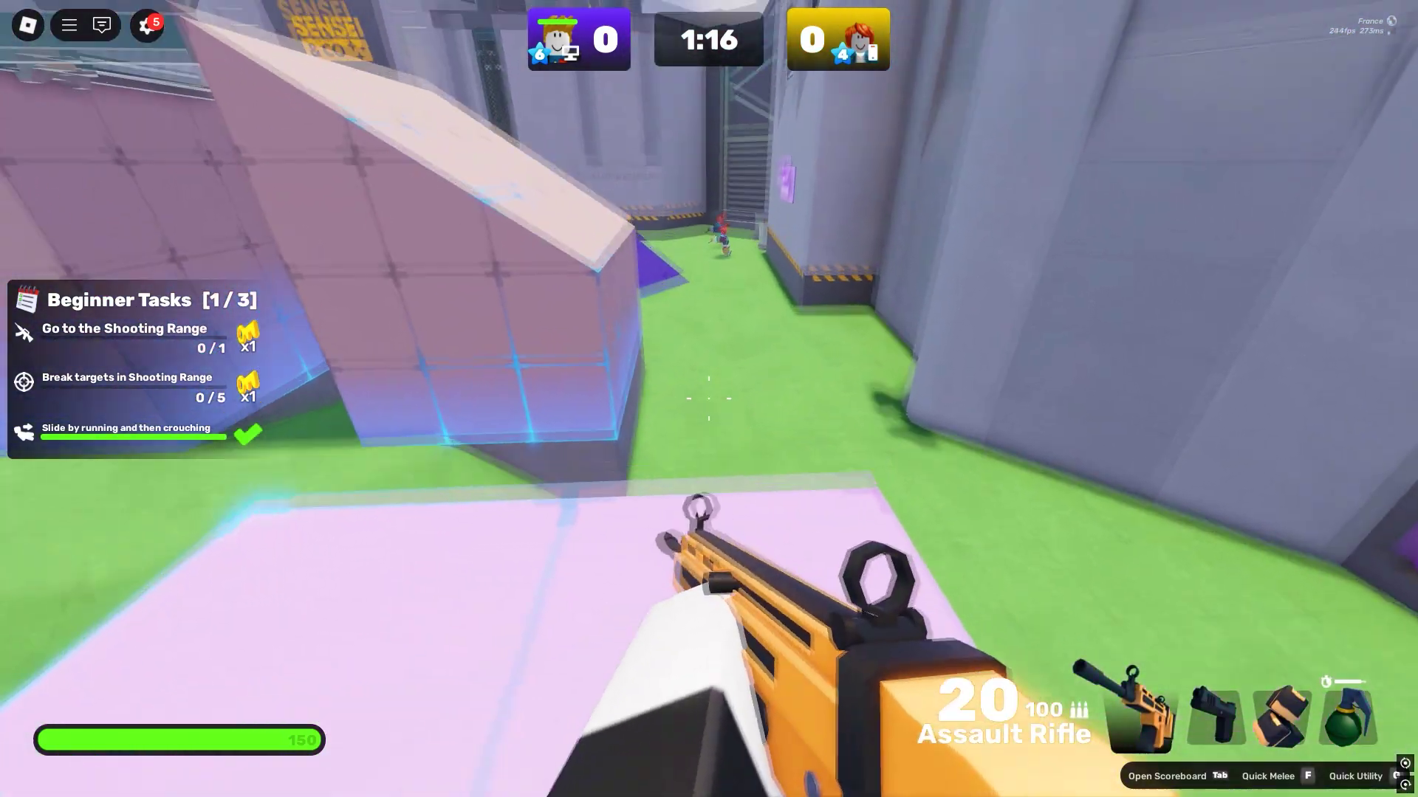
pyautogui.click(708, 399)
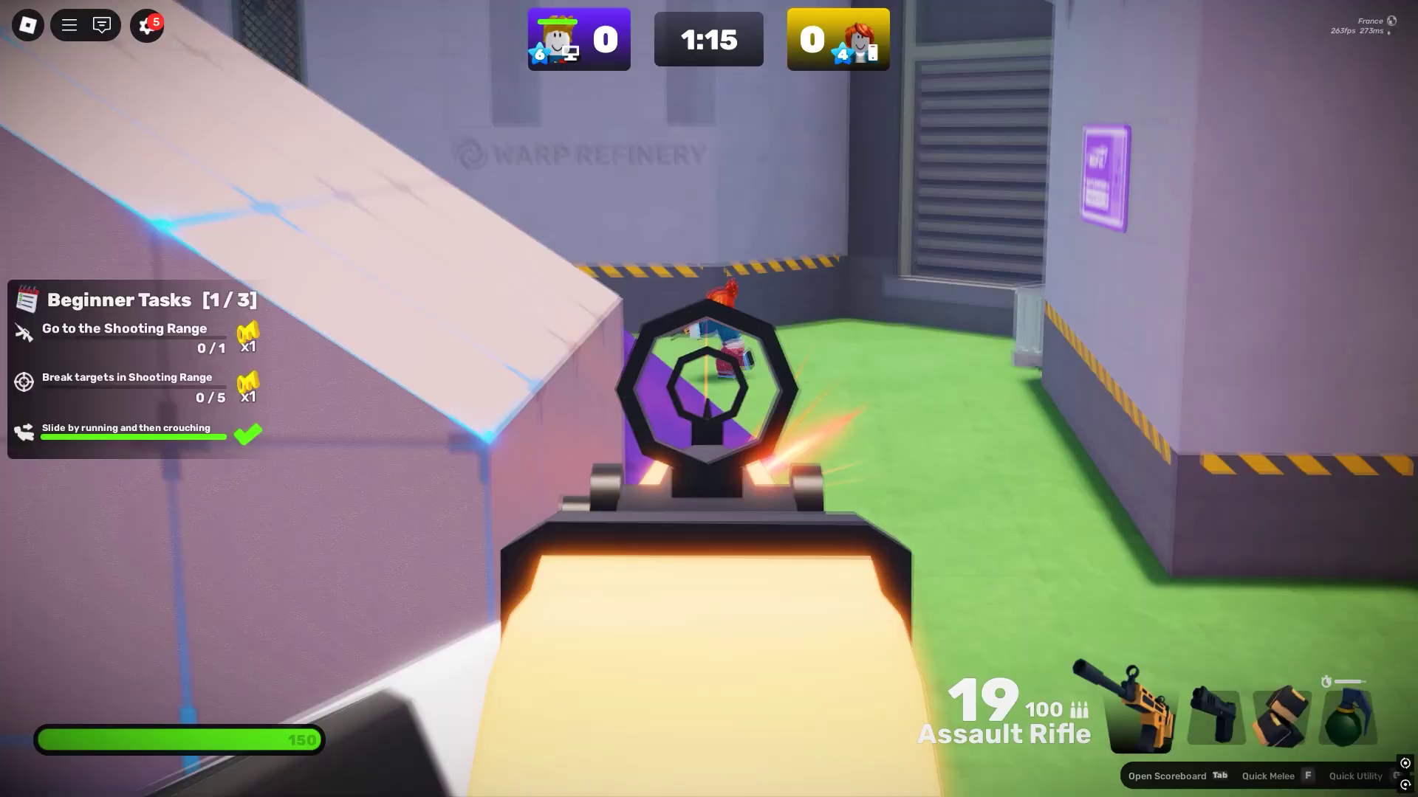
pyautogui.click(709, 399)
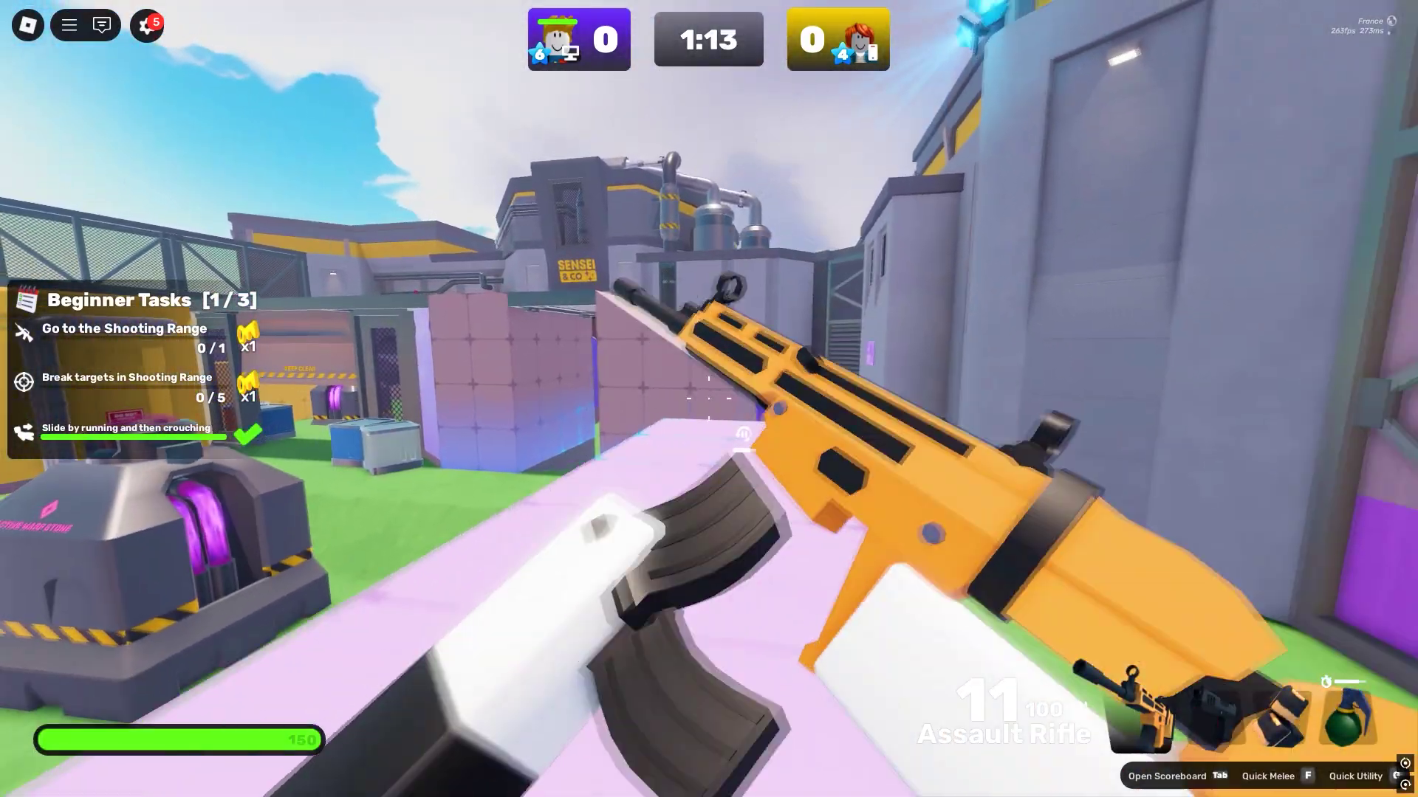
pyautogui.press('w')
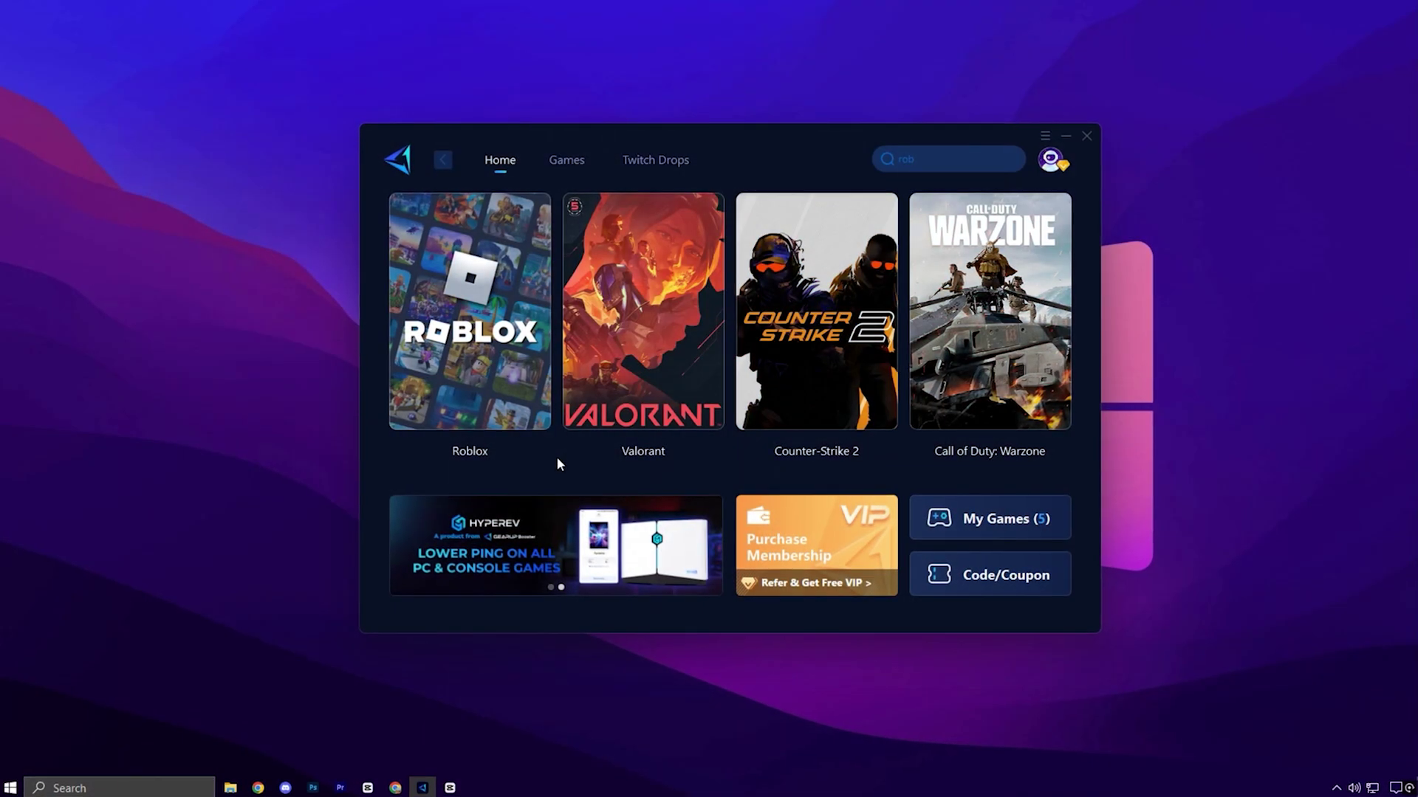
# Step: Switch to GearUP Booster, check its popular games catalogue and start the boost for Roblox
pyautogui.moveTo(470, 337)
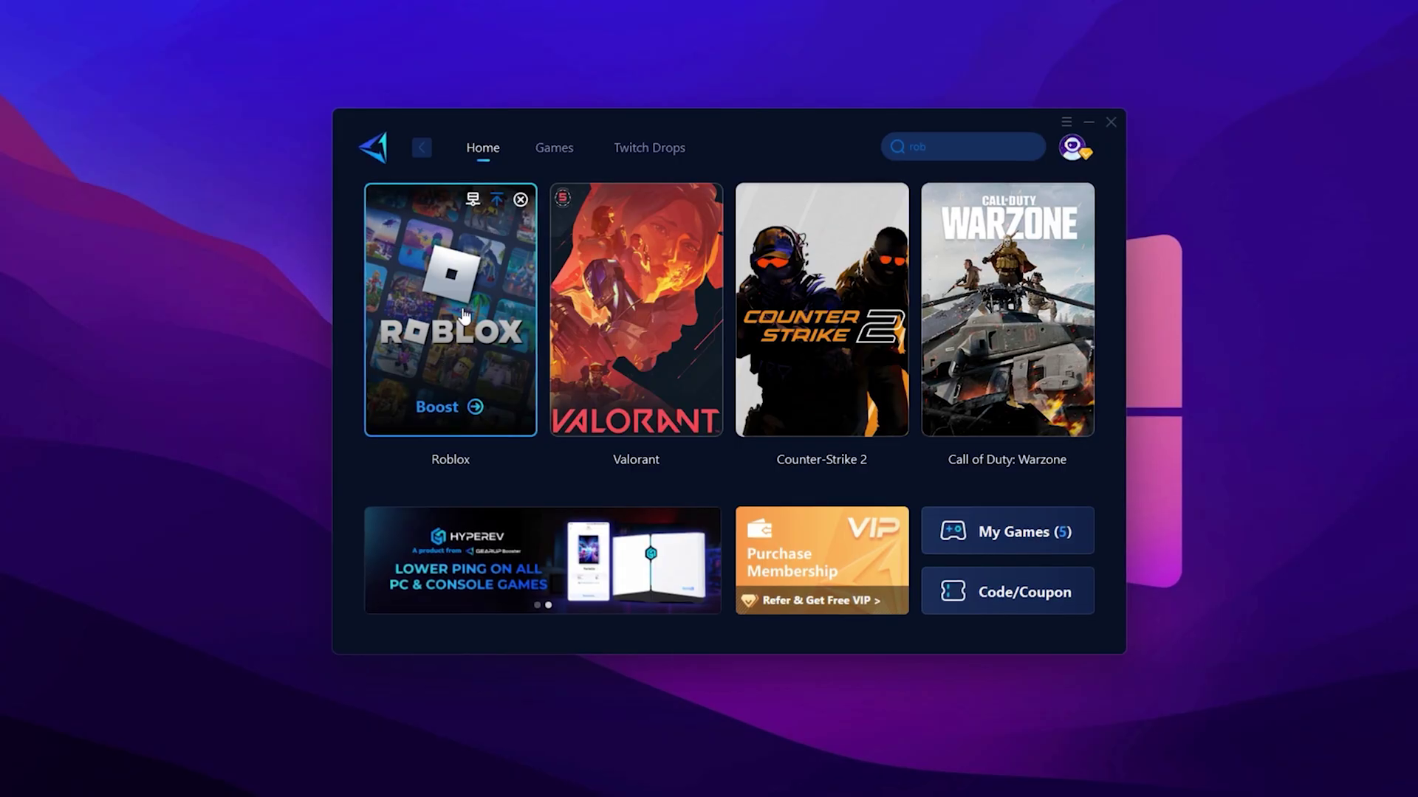
pyautogui.click(1074, 150)
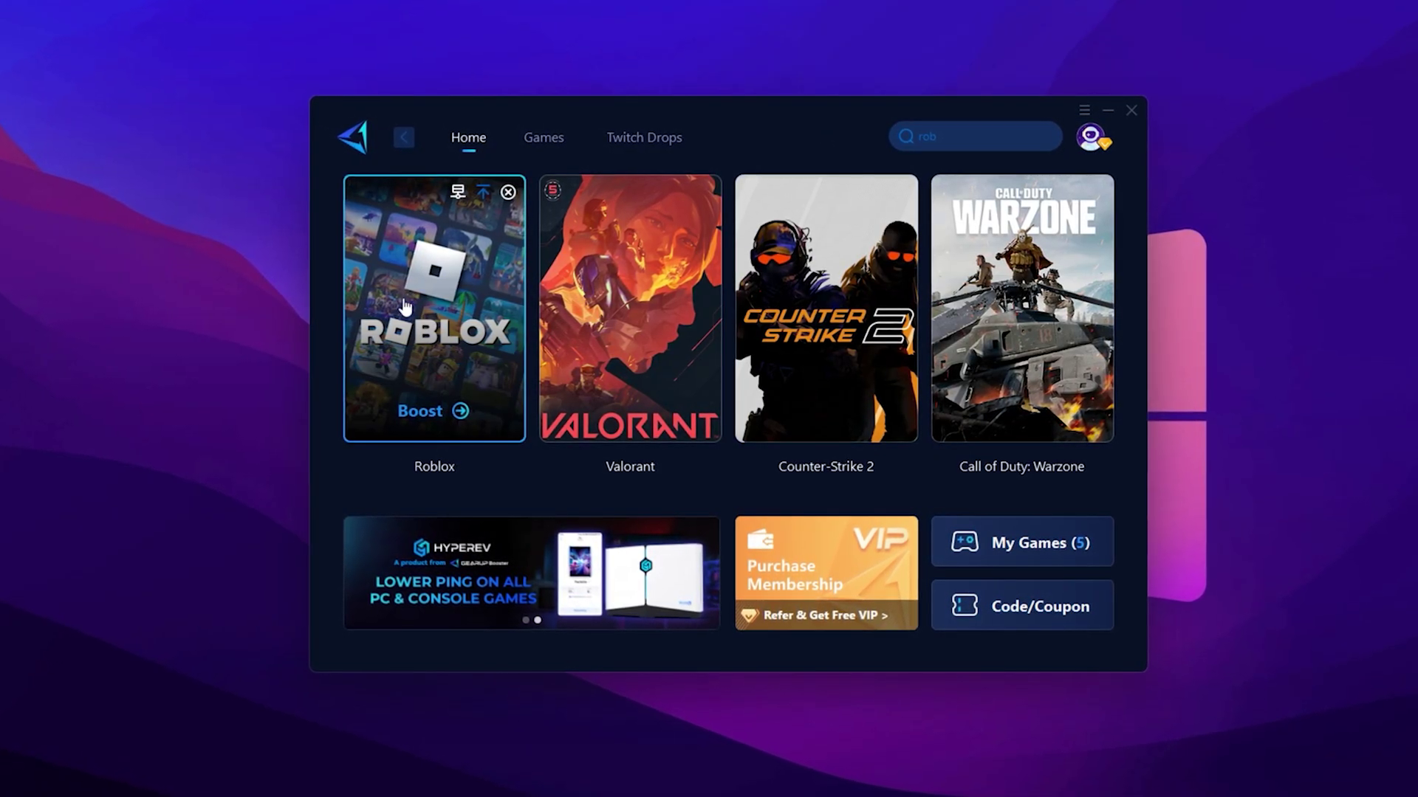
pyautogui.moveTo(447, 378)
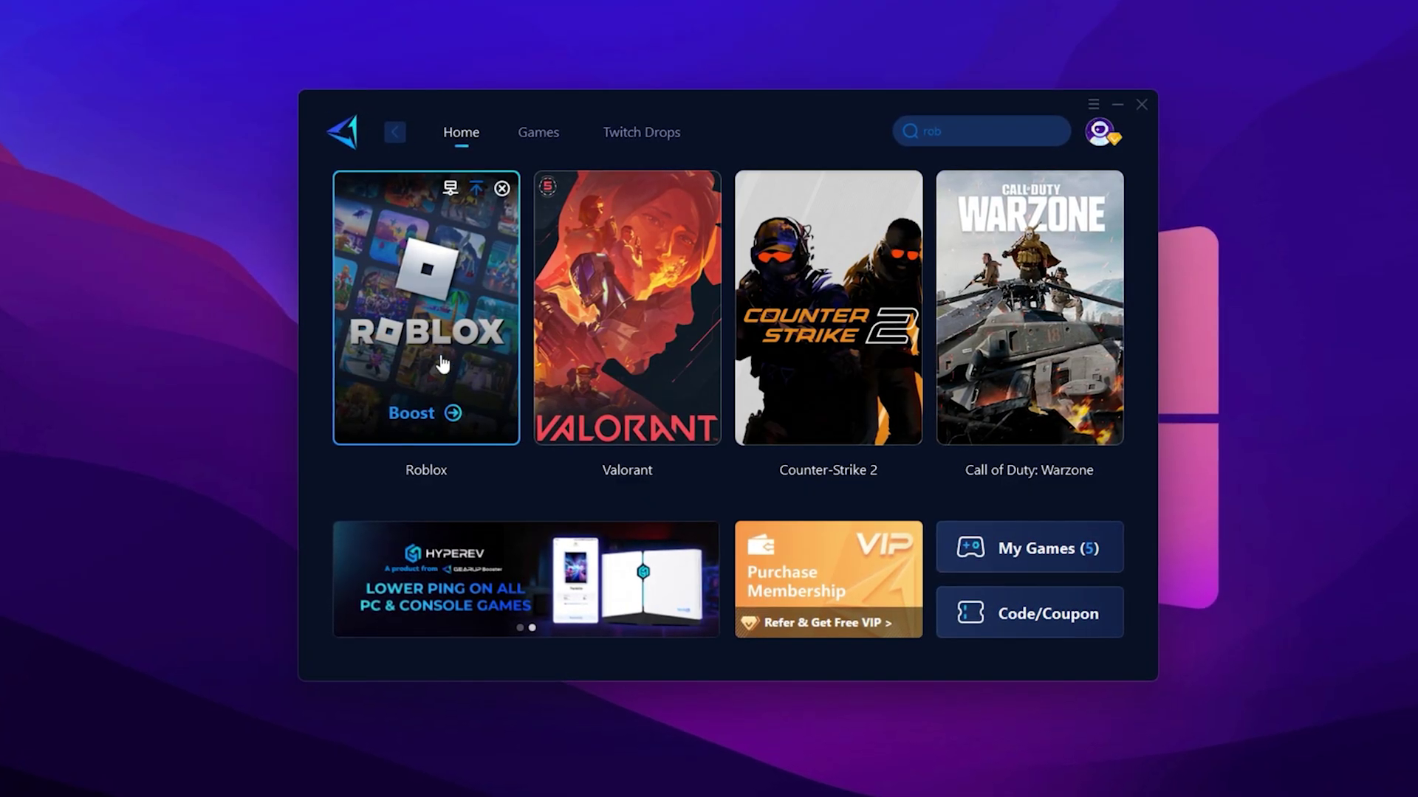
pyautogui.moveTo(560, 200)
pyautogui.click(530, 137)
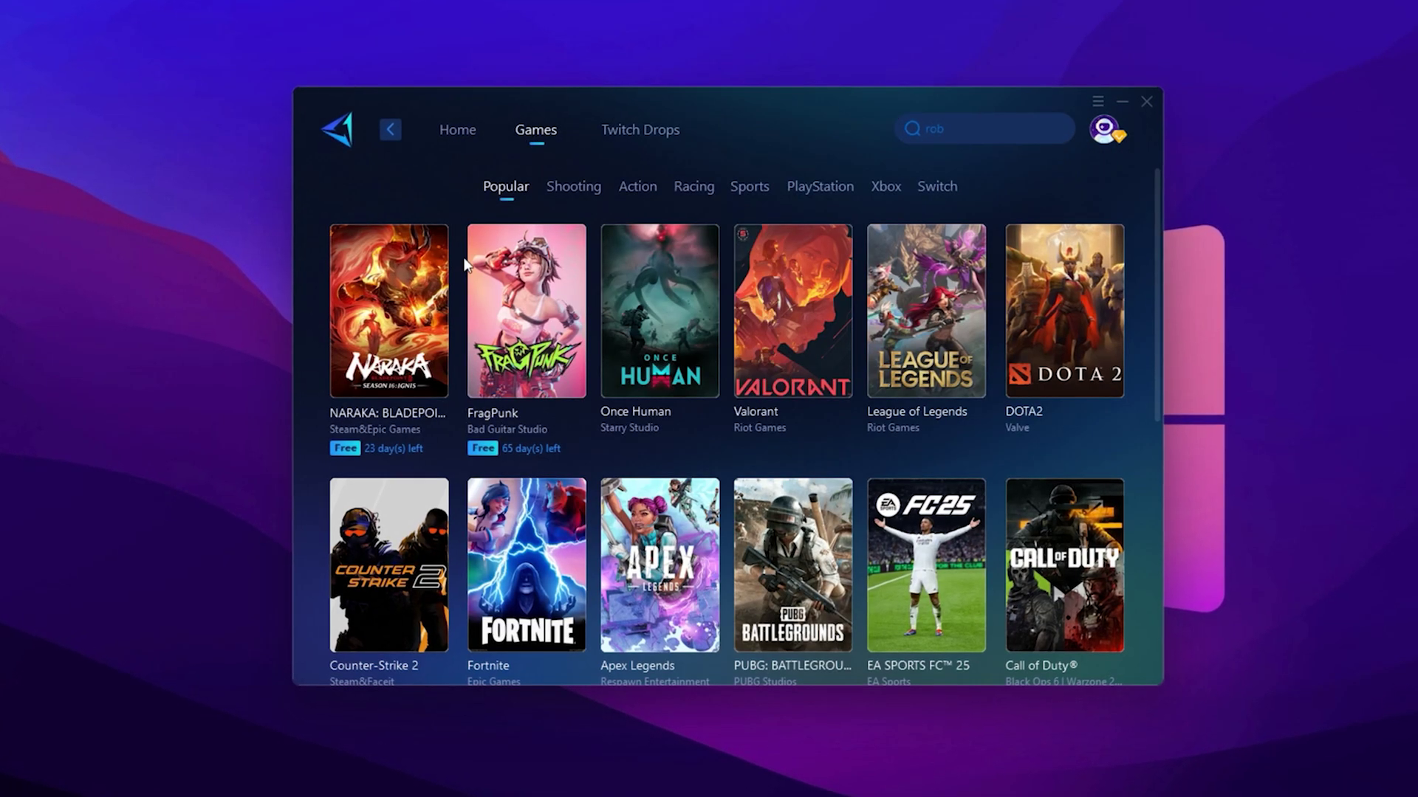
pyautogui.click(457, 133)
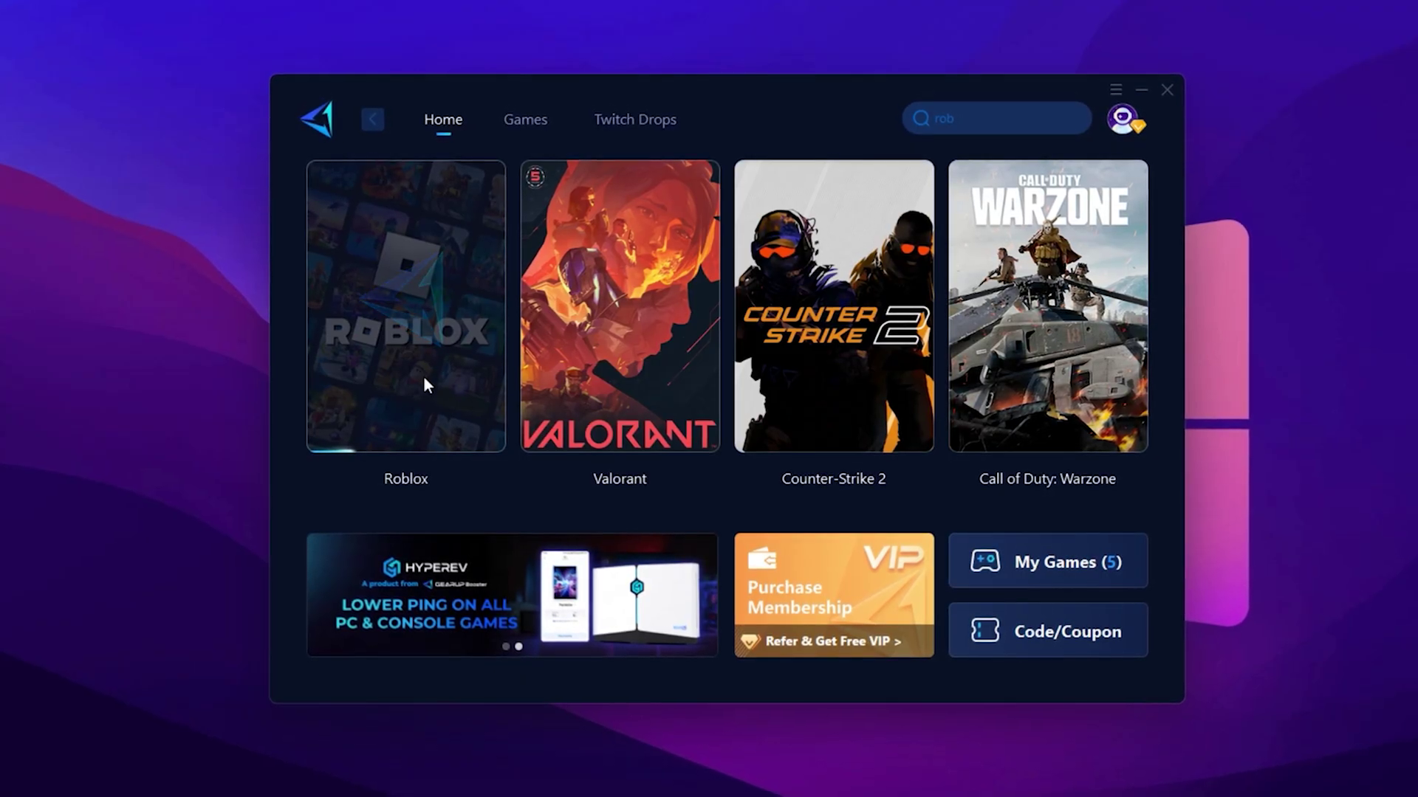
pyautogui.click(422, 377)
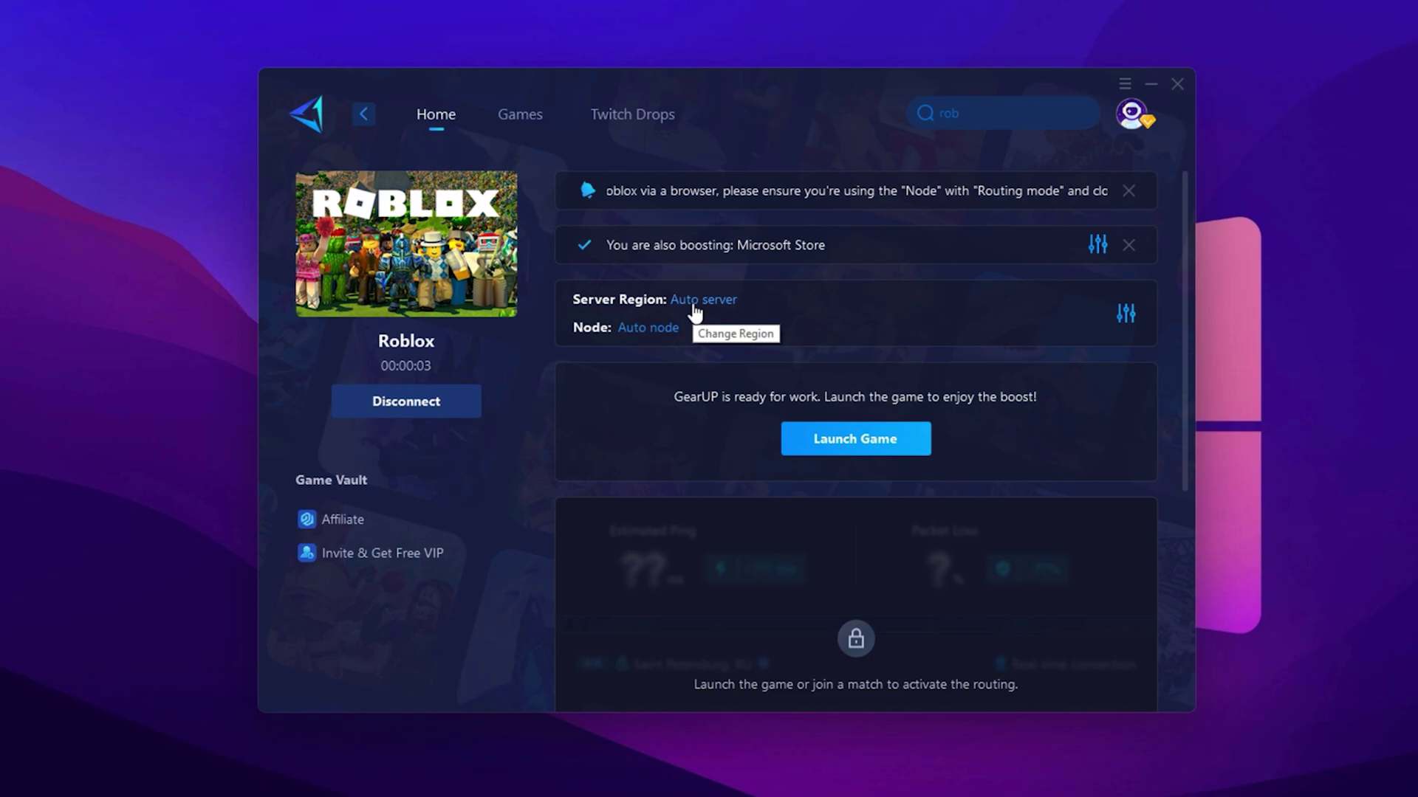
# Step: Check the selectable game server regions for Roblox, keeping Auto server
pyautogui.click(694, 303)
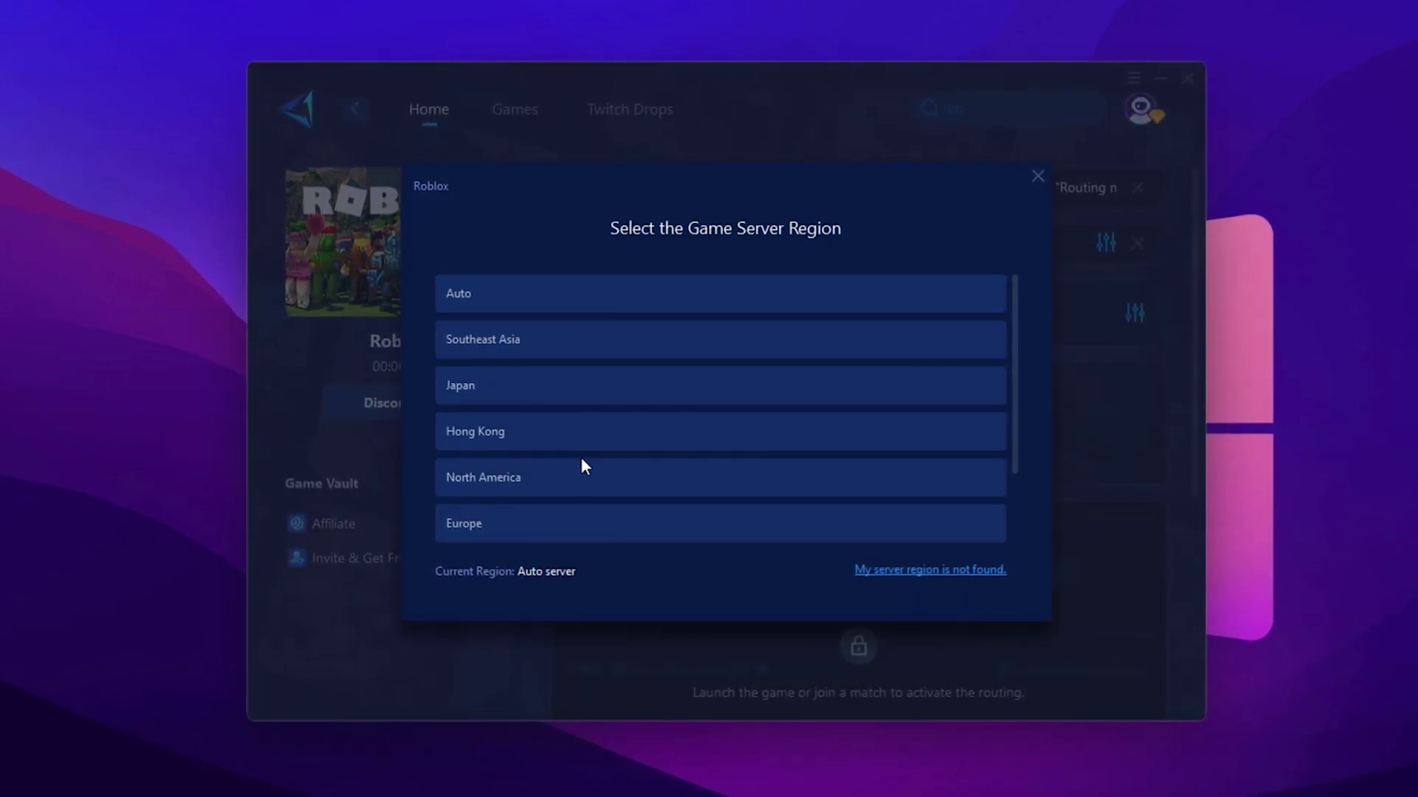
pyautogui.scroll(-2, 580, 462)
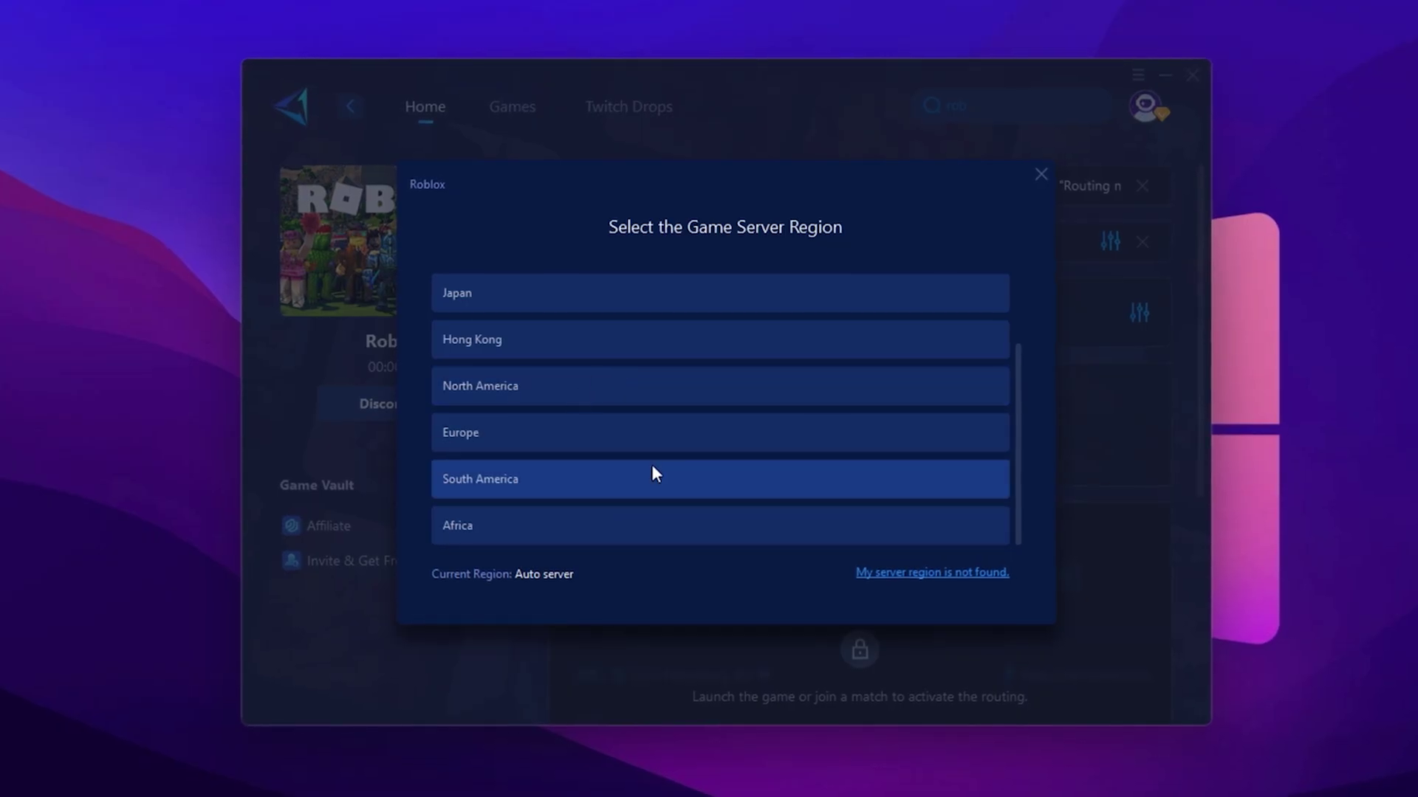
pyautogui.scroll(2, 652, 468)
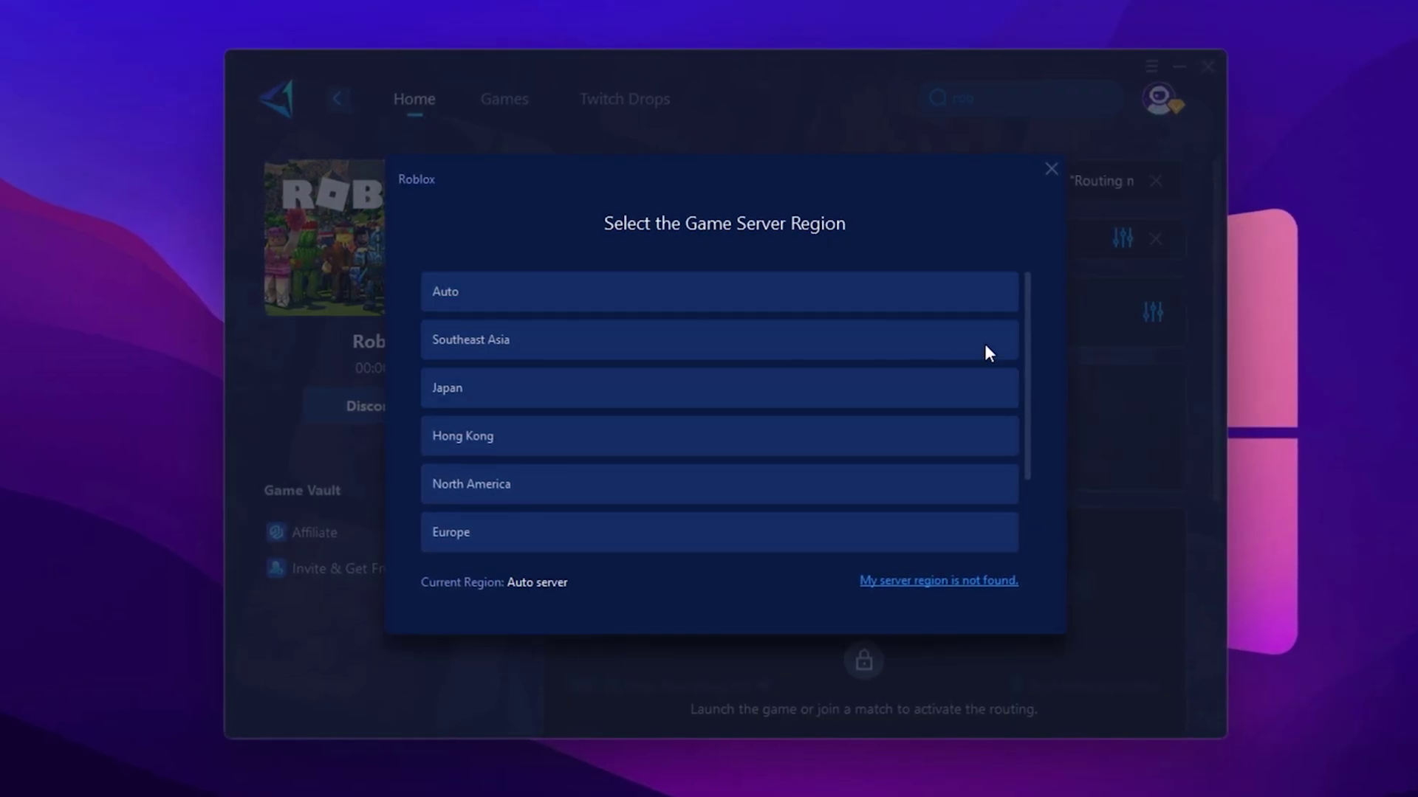
pyautogui.click(1052, 170)
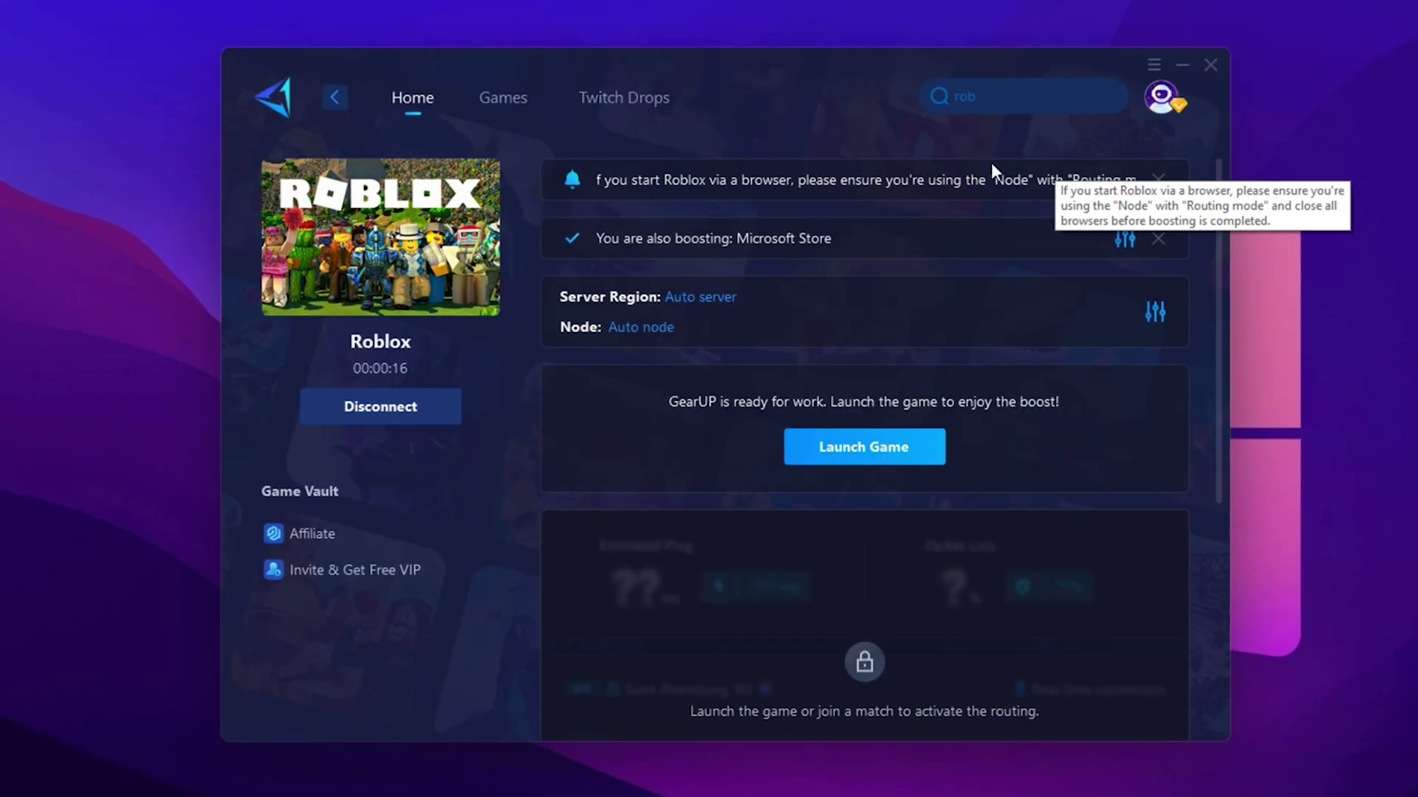
# Step: Check the available nodes with their ping and mode for the Roblox server, keeping Auto node
pyautogui.click(644, 334)
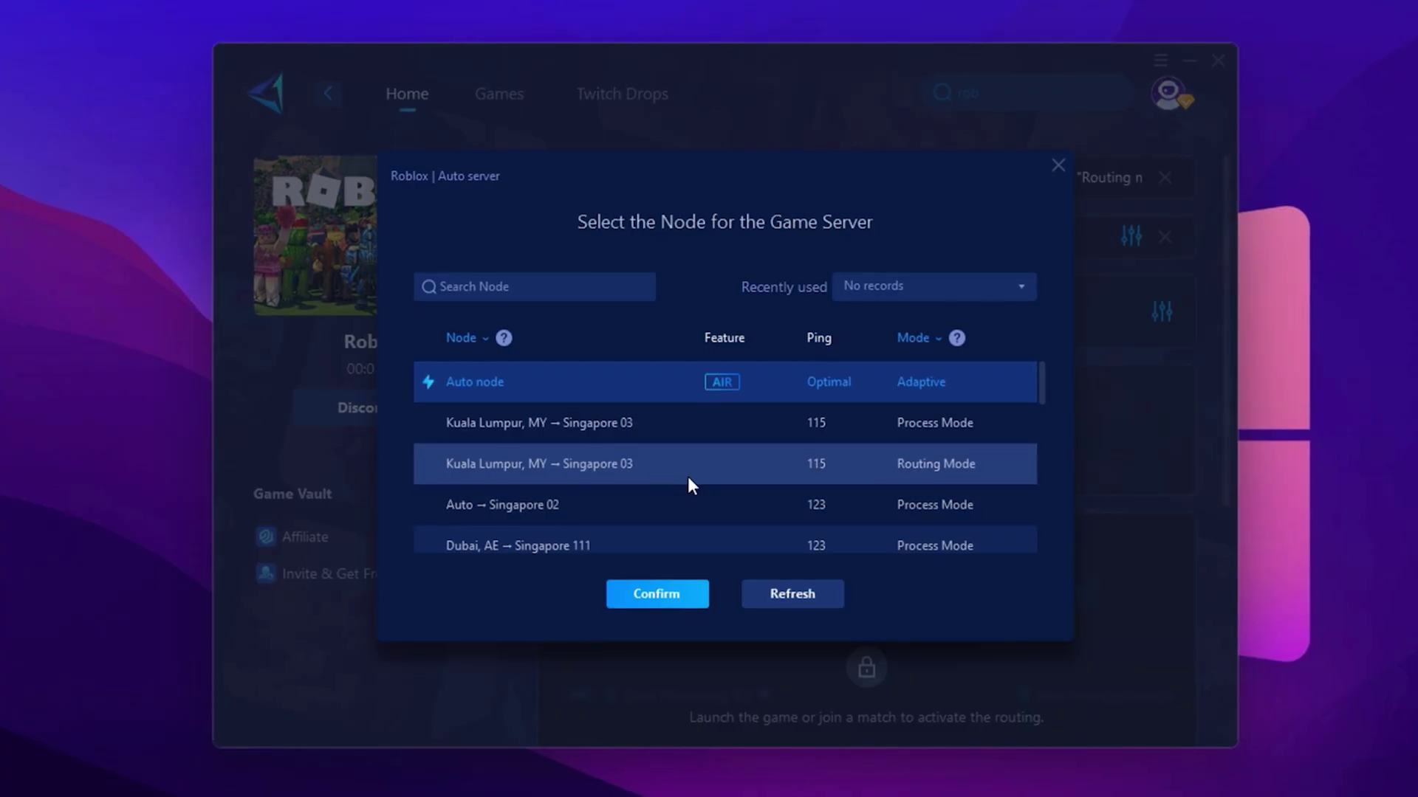
pyautogui.scroll(-1, 644, 472)
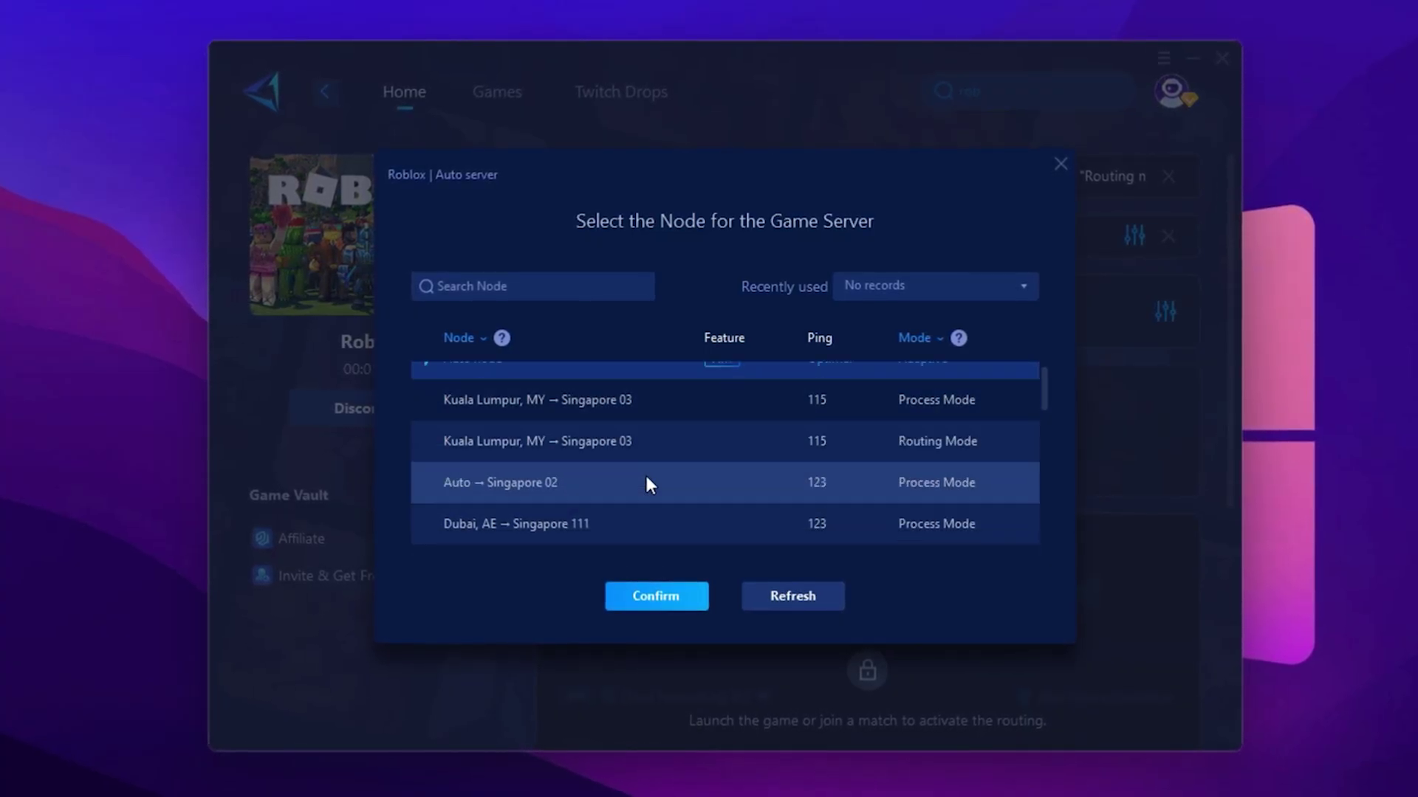
pyautogui.scroll(1, 653, 496)
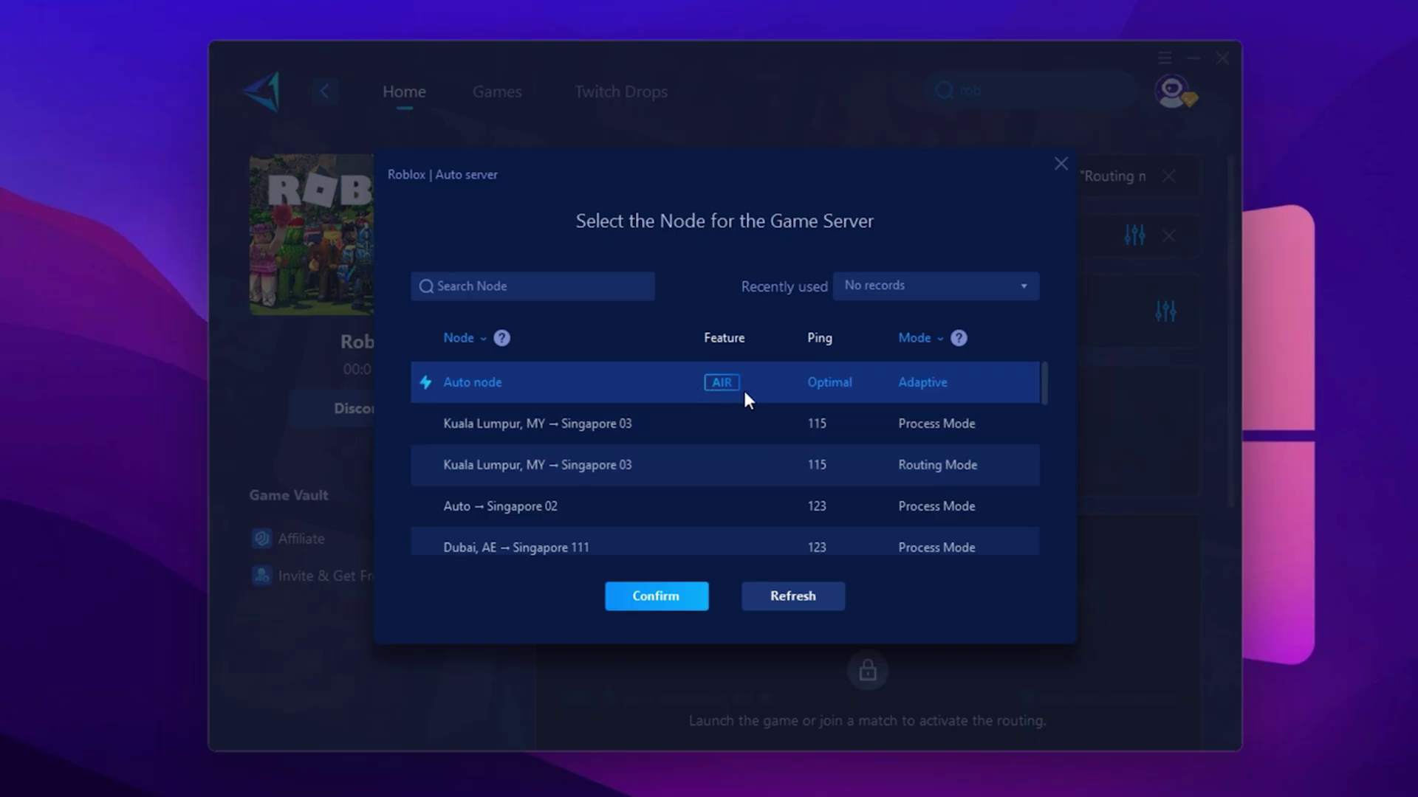
pyautogui.click(1059, 163)
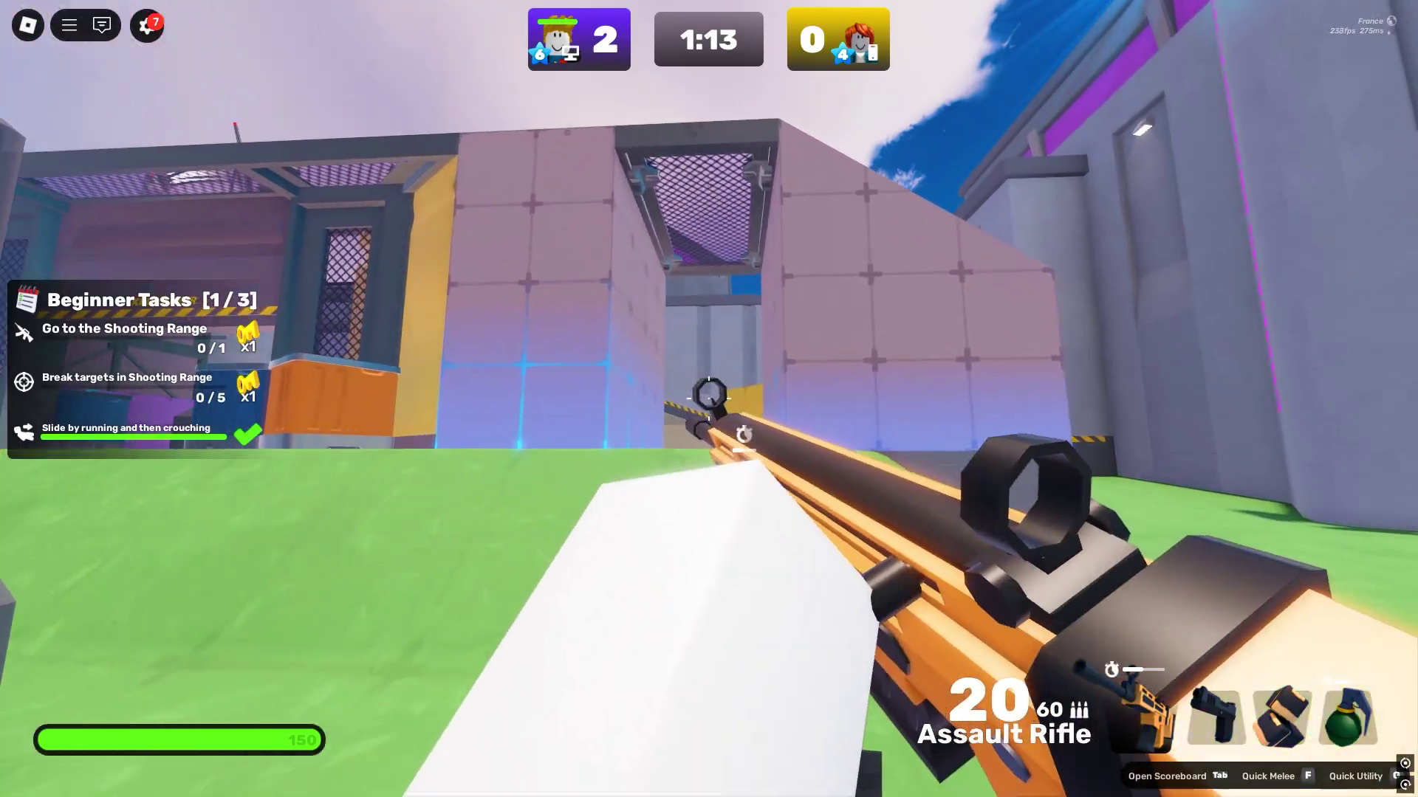
pyautogui.press('2')
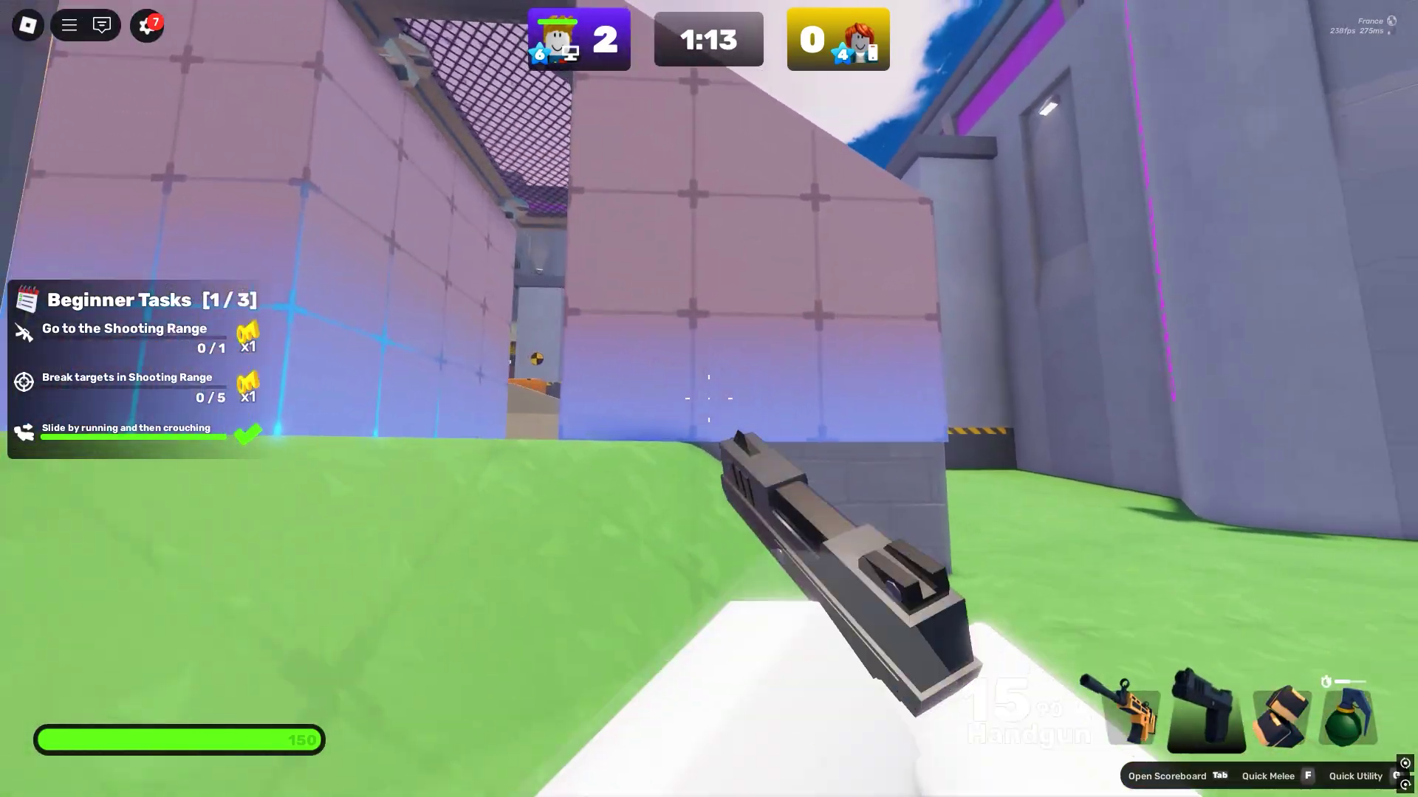
pyautogui.press('w')
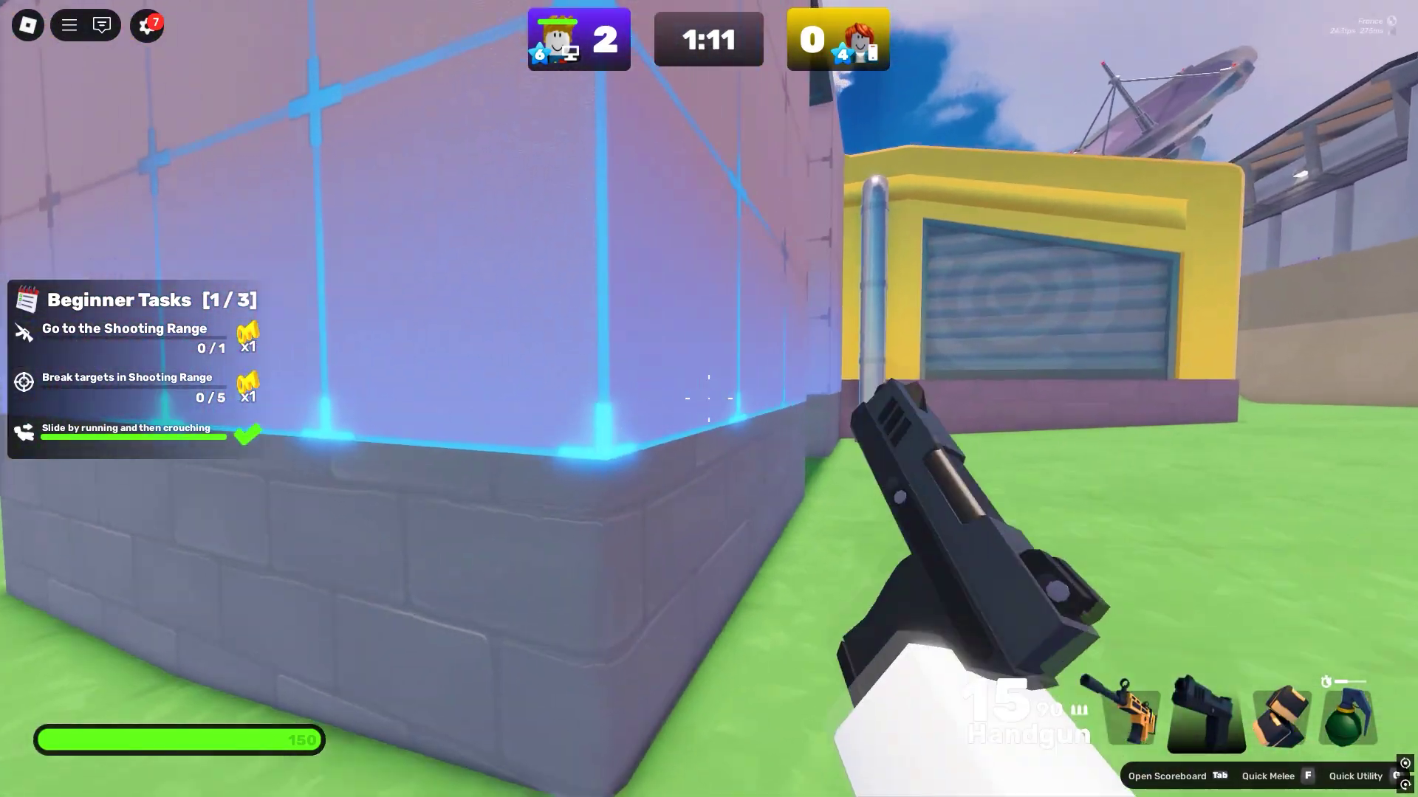
pyautogui.press('w')
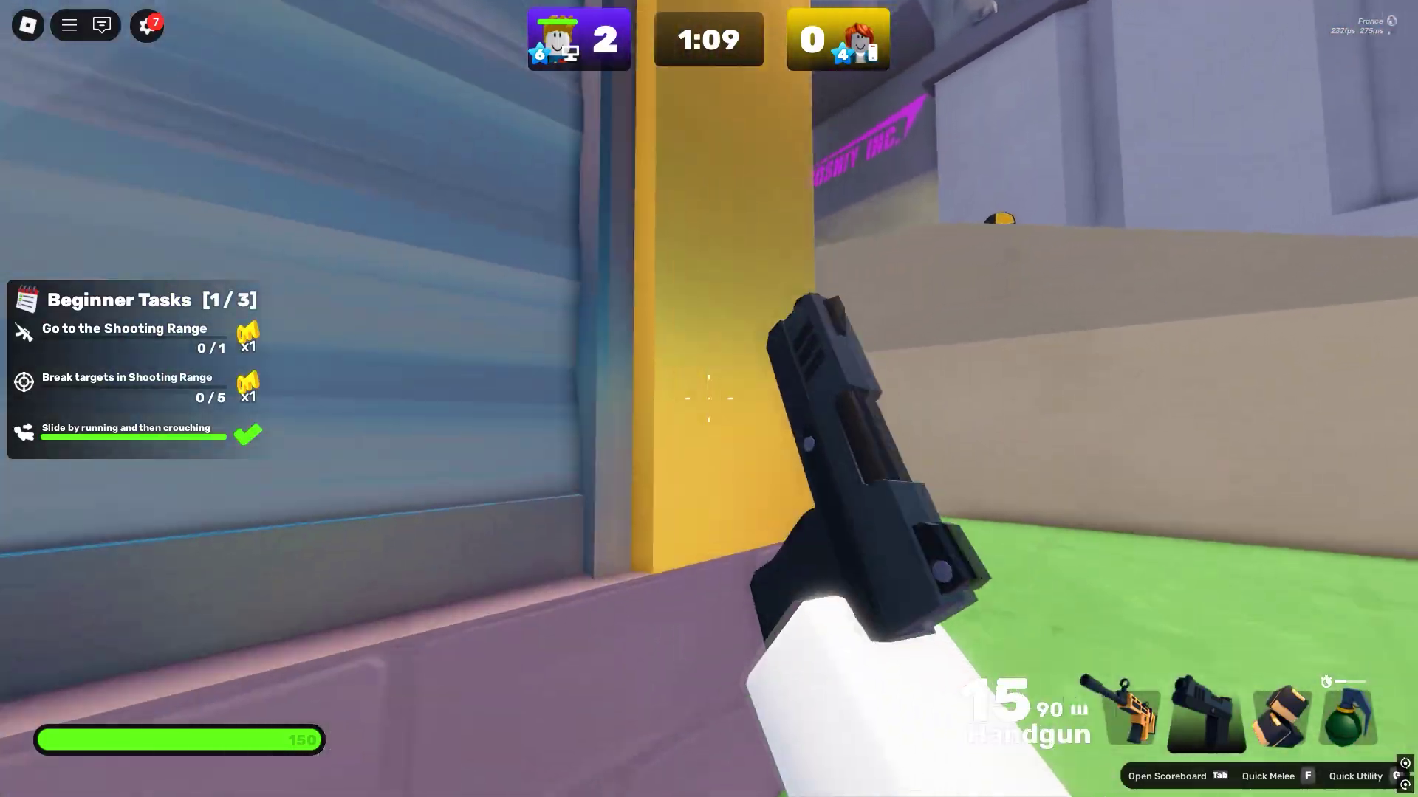
pyautogui.press('w')
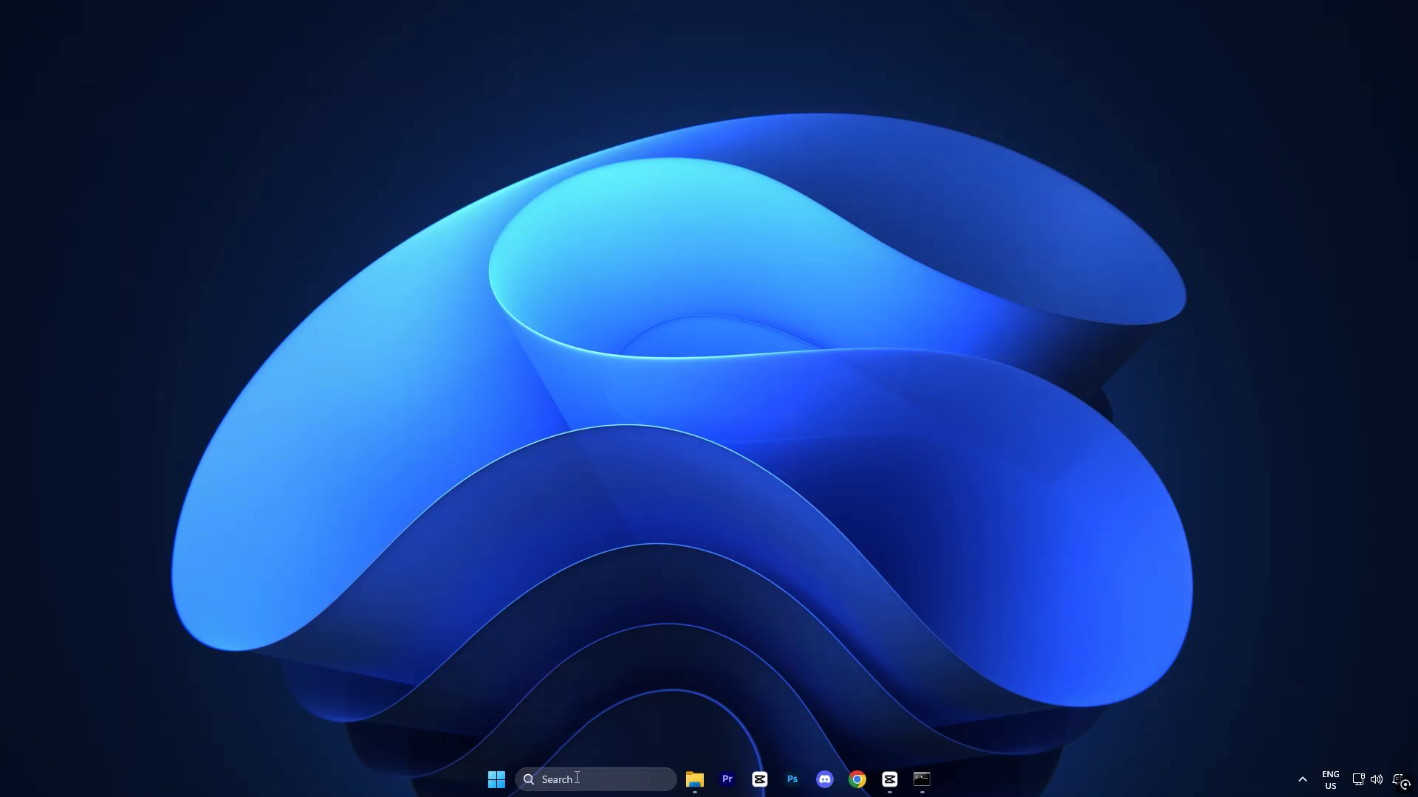
# Step: Search Windows for "advanced", open the advanced system settings and move the System Properties window toward the middle of the desktop
pyautogui.click(576, 777)
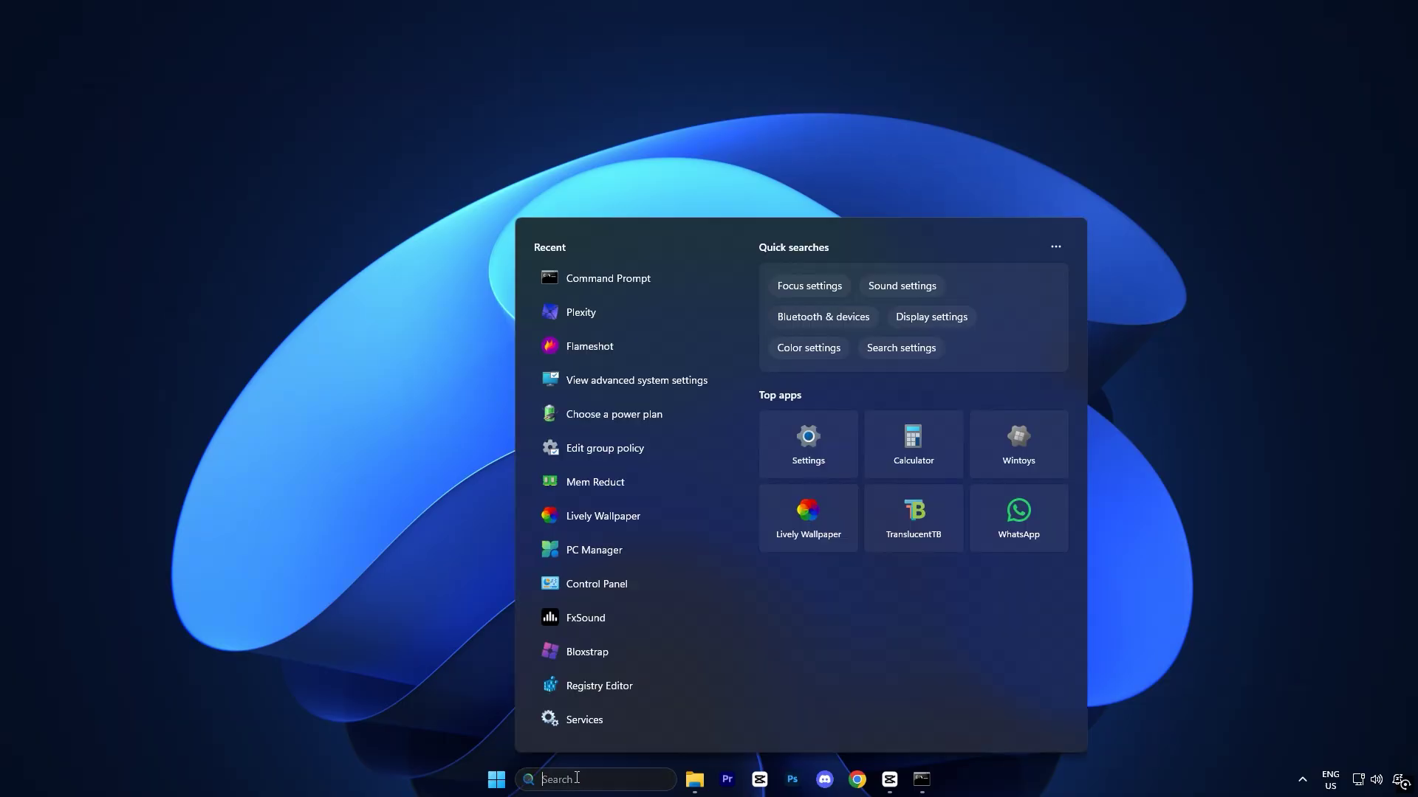
pyautogui.write('advanced')
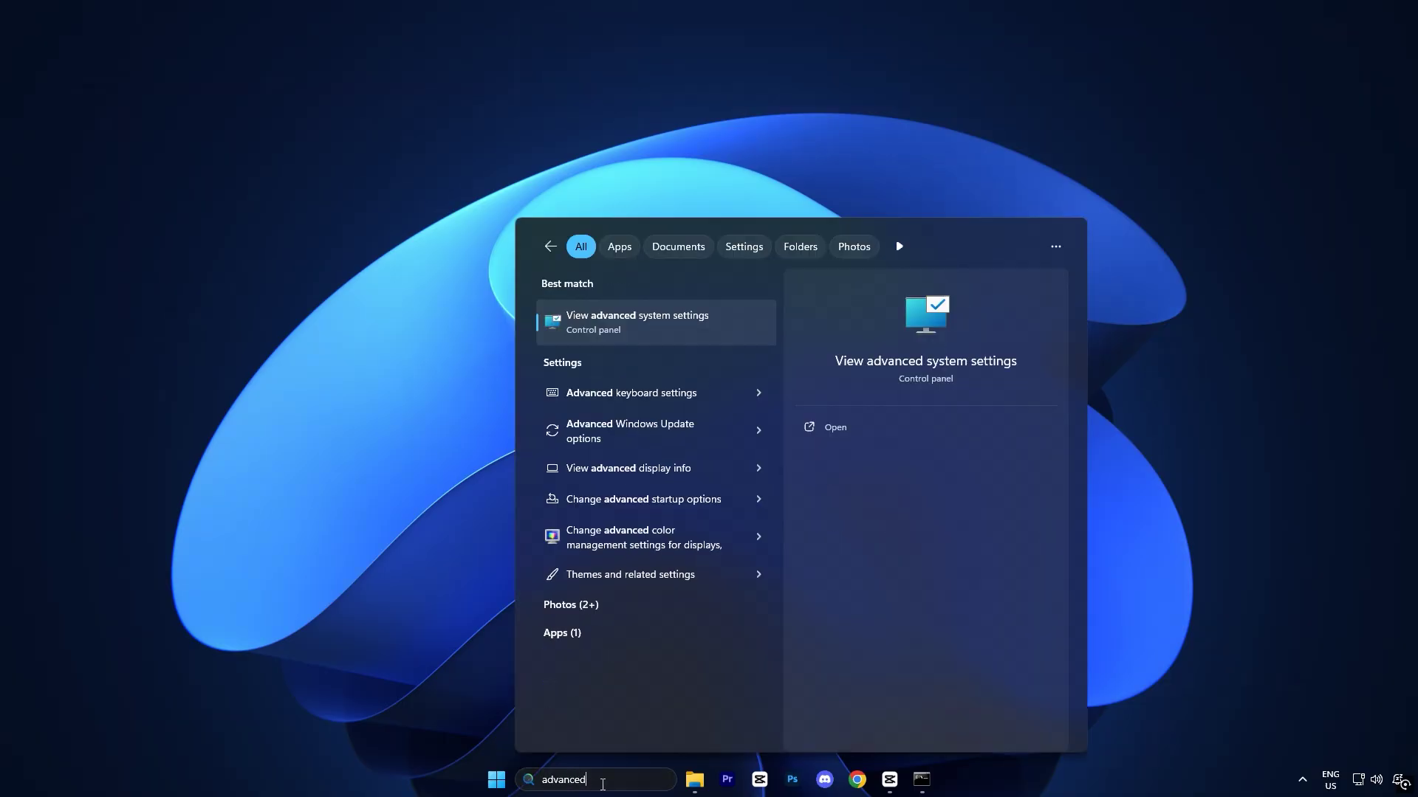
pyautogui.click(646, 326)
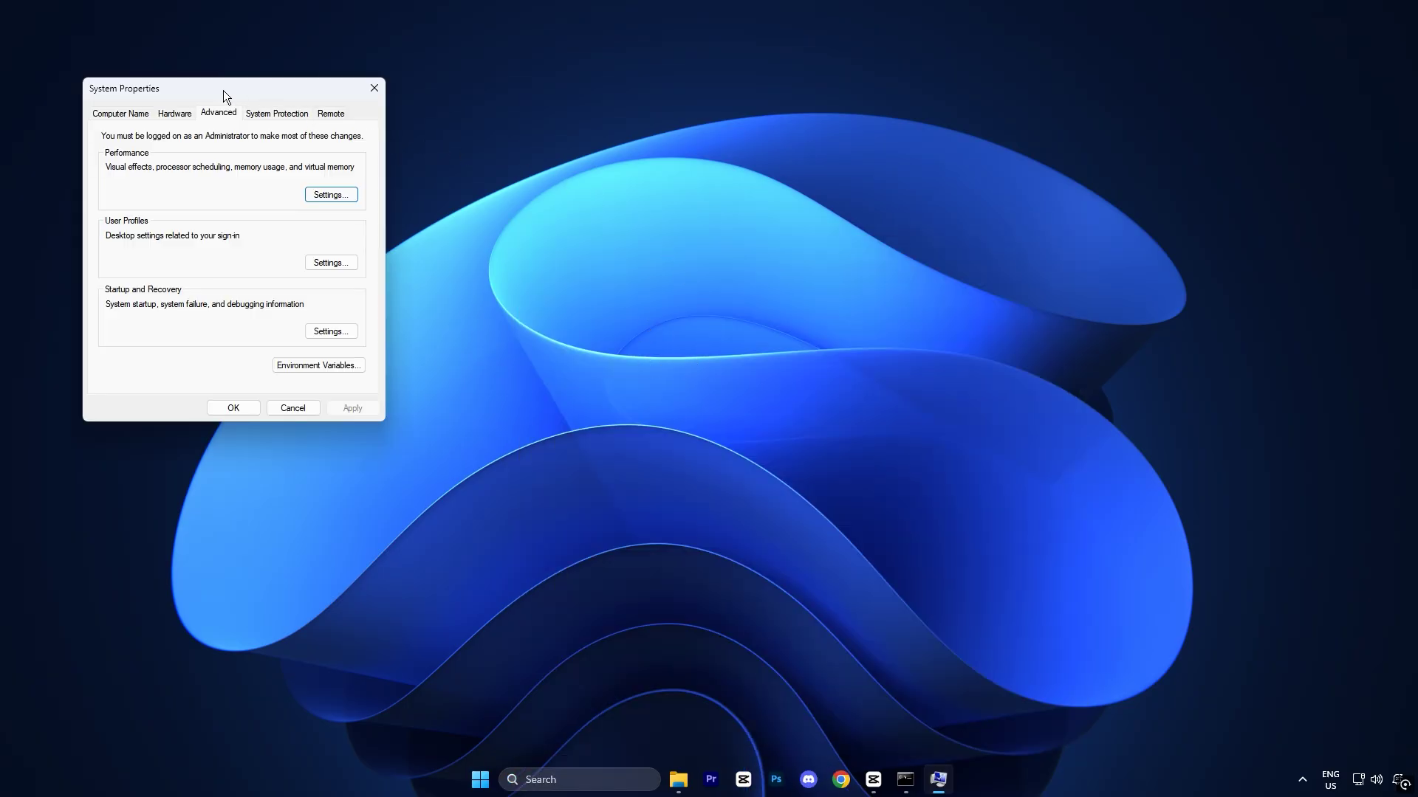
pyautogui.moveTo(223, 90); pyautogui.dragTo(660, 185)
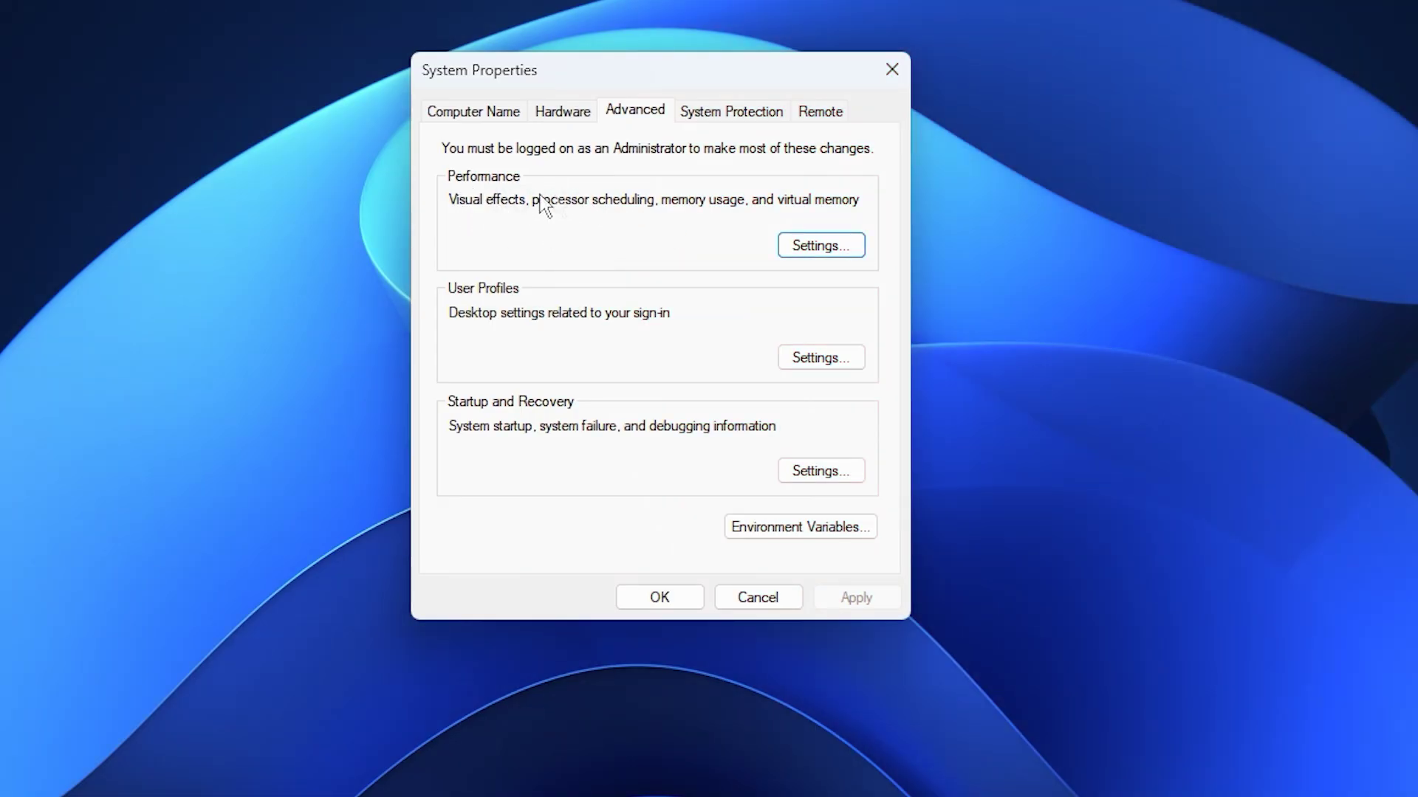
# Step: Open the Performance settings, move the window fully into view, check the visual effects and go to the advanced performance options
pyautogui.click(815, 251)
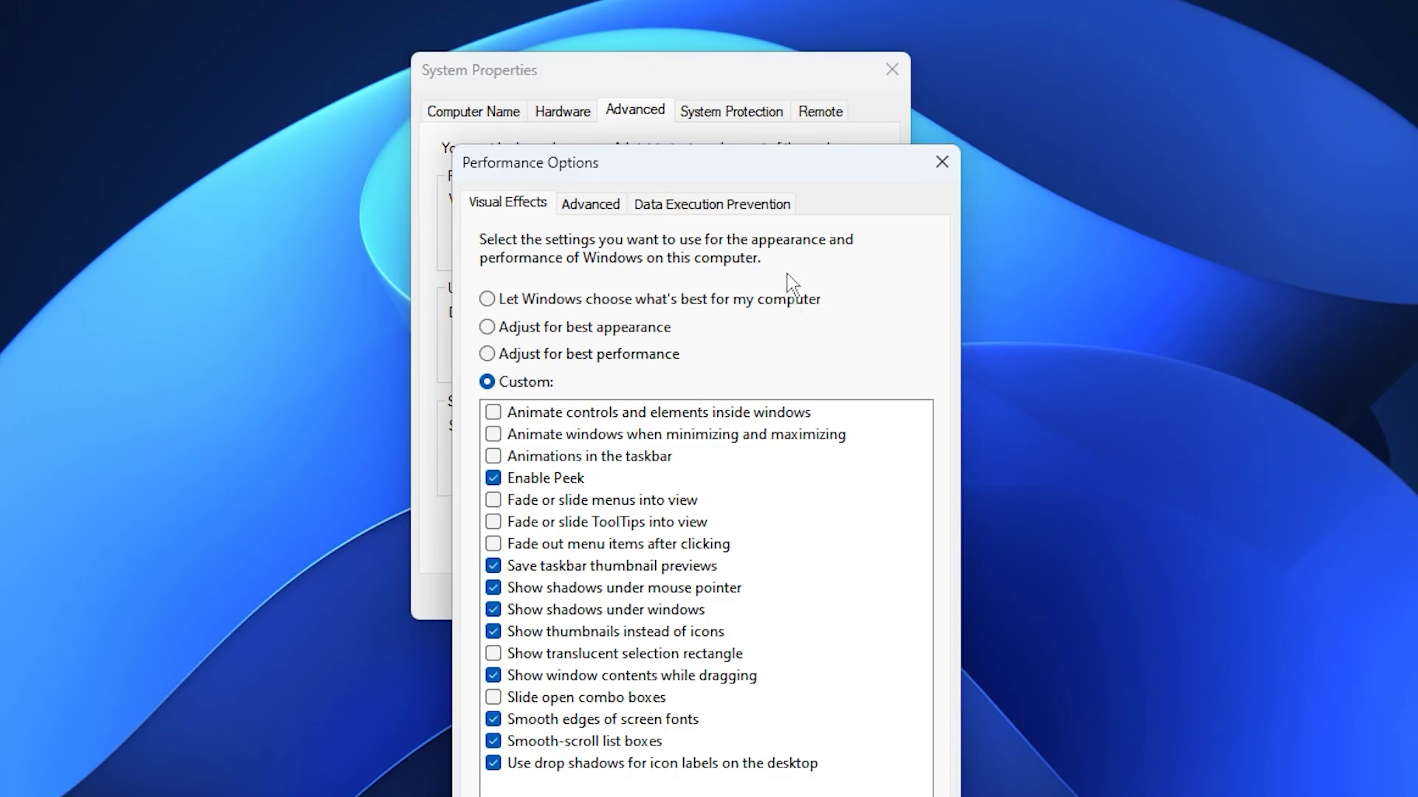
pyautogui.moveTo(710, 171); pyautogui.dragTo(705, 56)
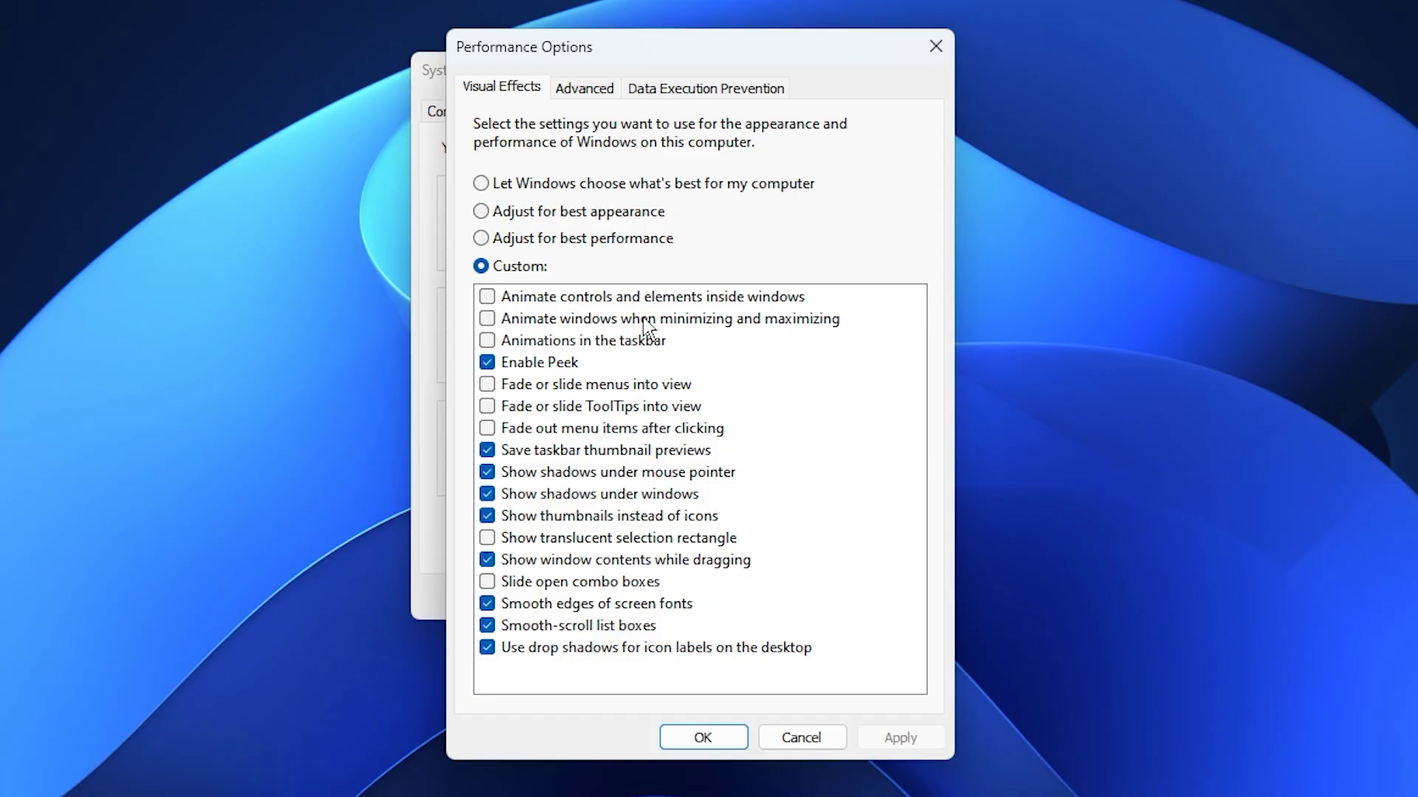
pyautogui.click(601, 89)
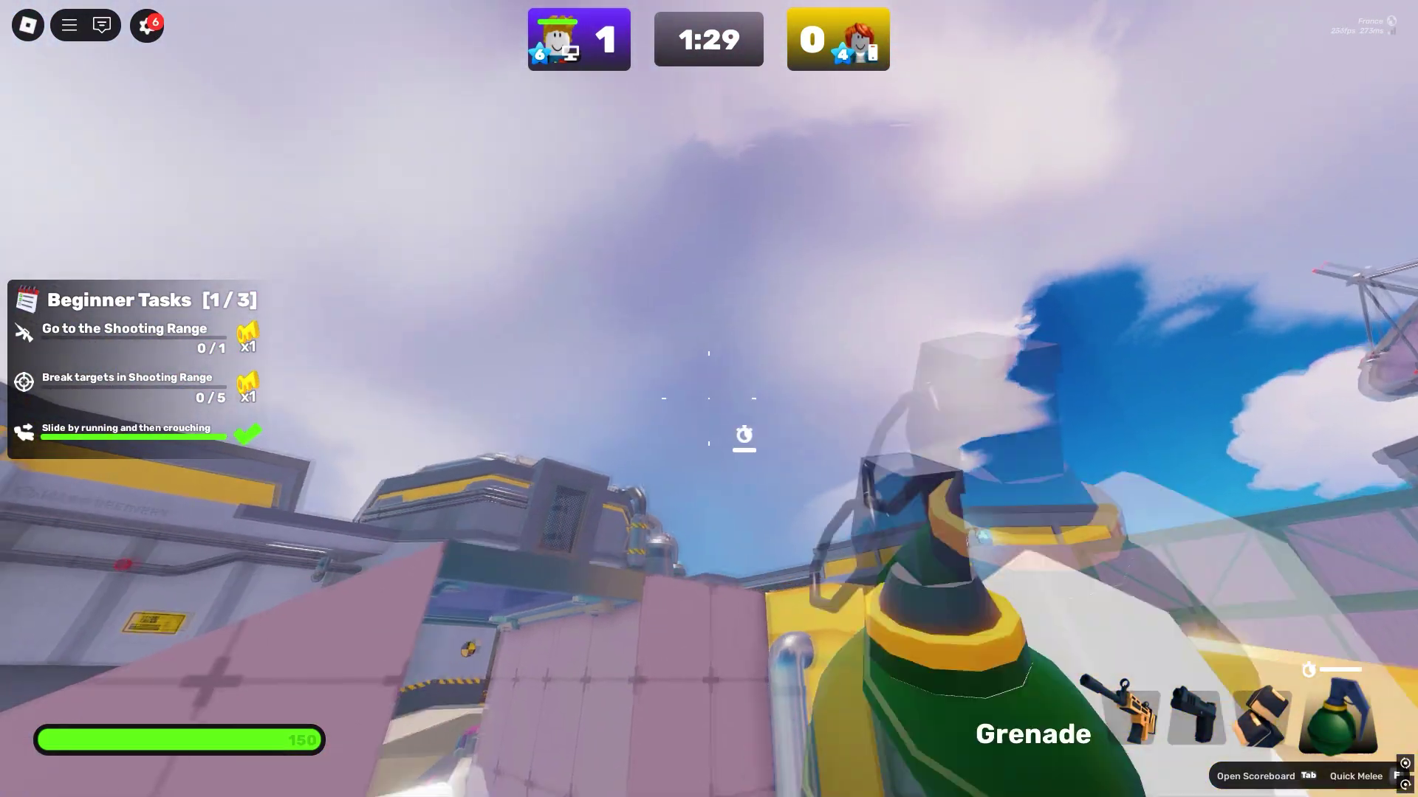
pyautogui.click(708, 398)
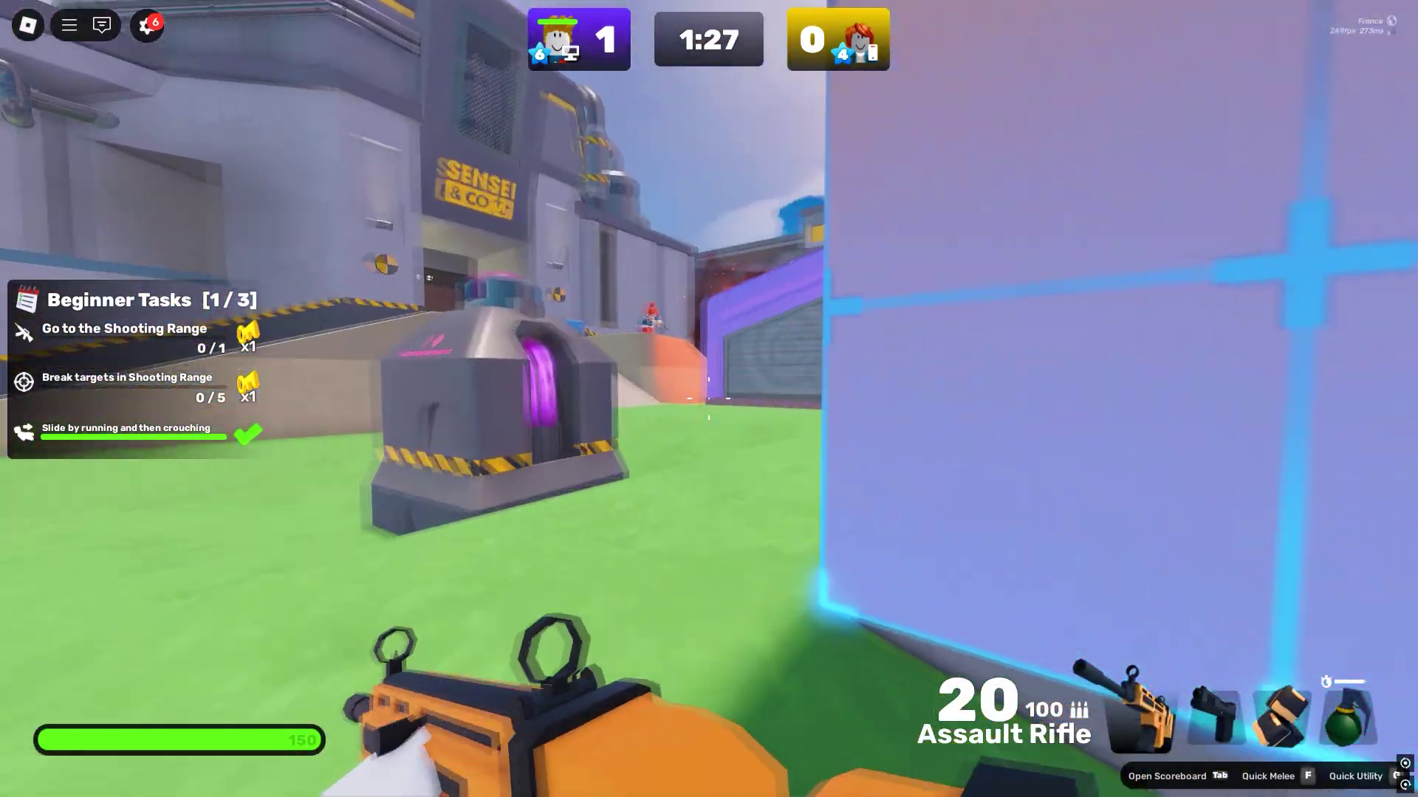
pyautogui.moveTo(708, 399); pyautogui.dragTo(709, 399)
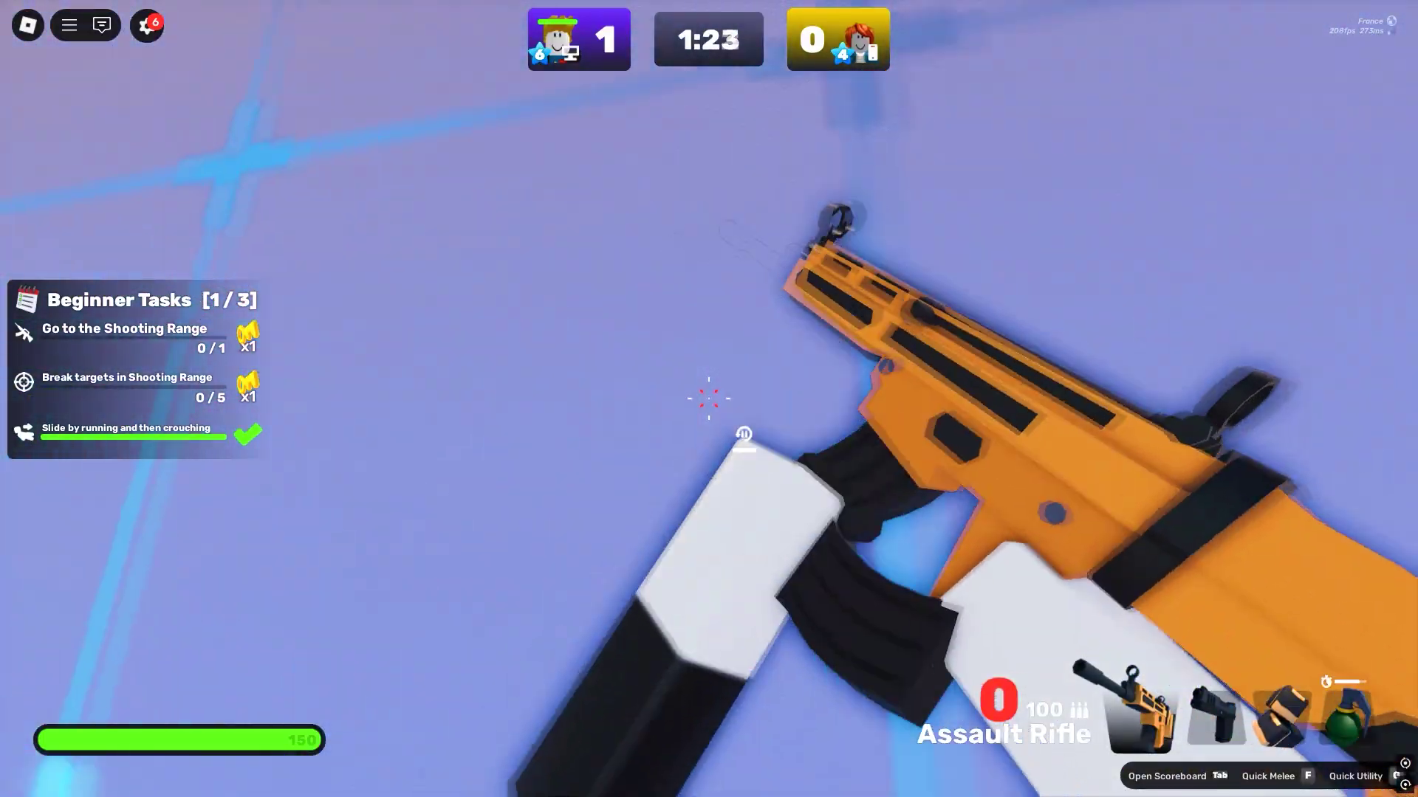
pyautogui.press('w')
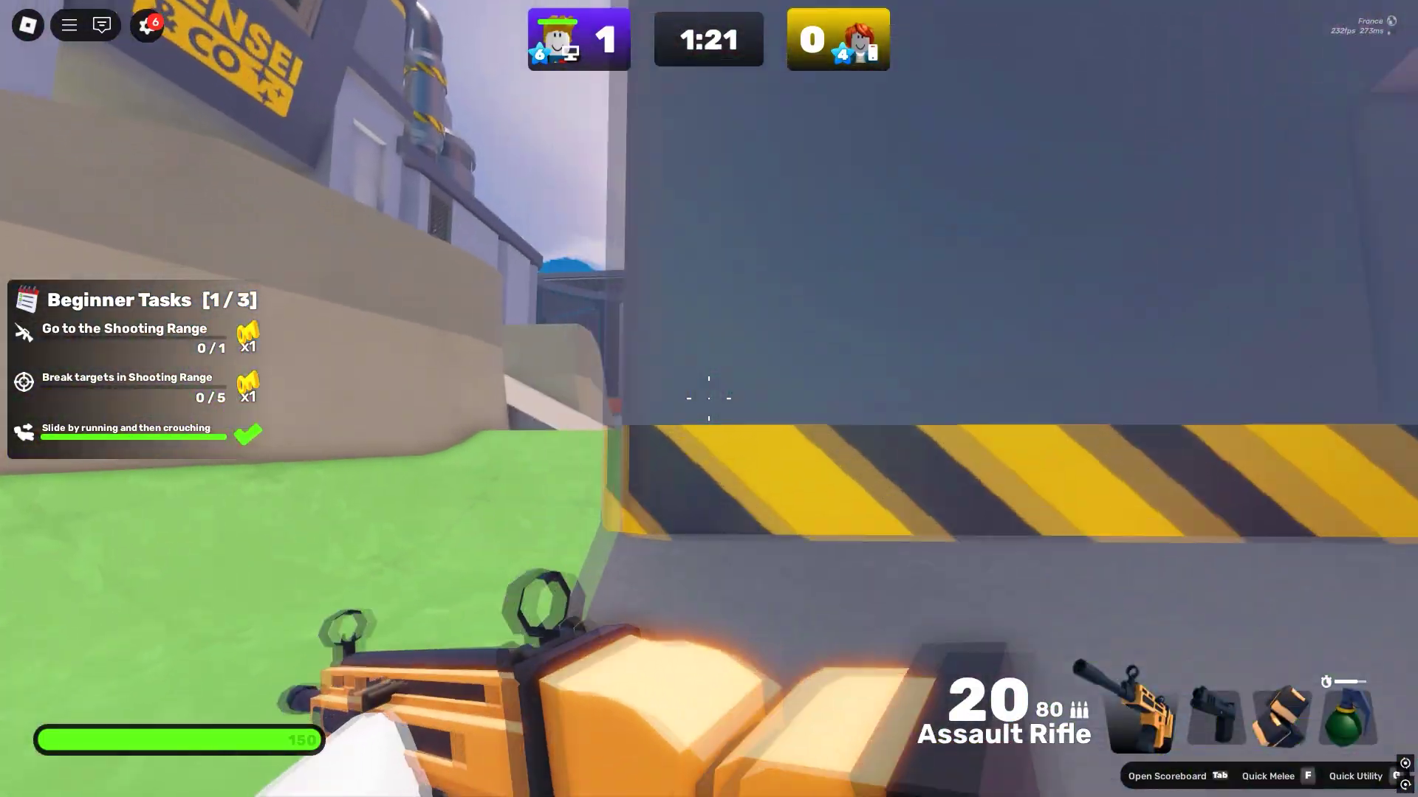
pyautogui.press('w')
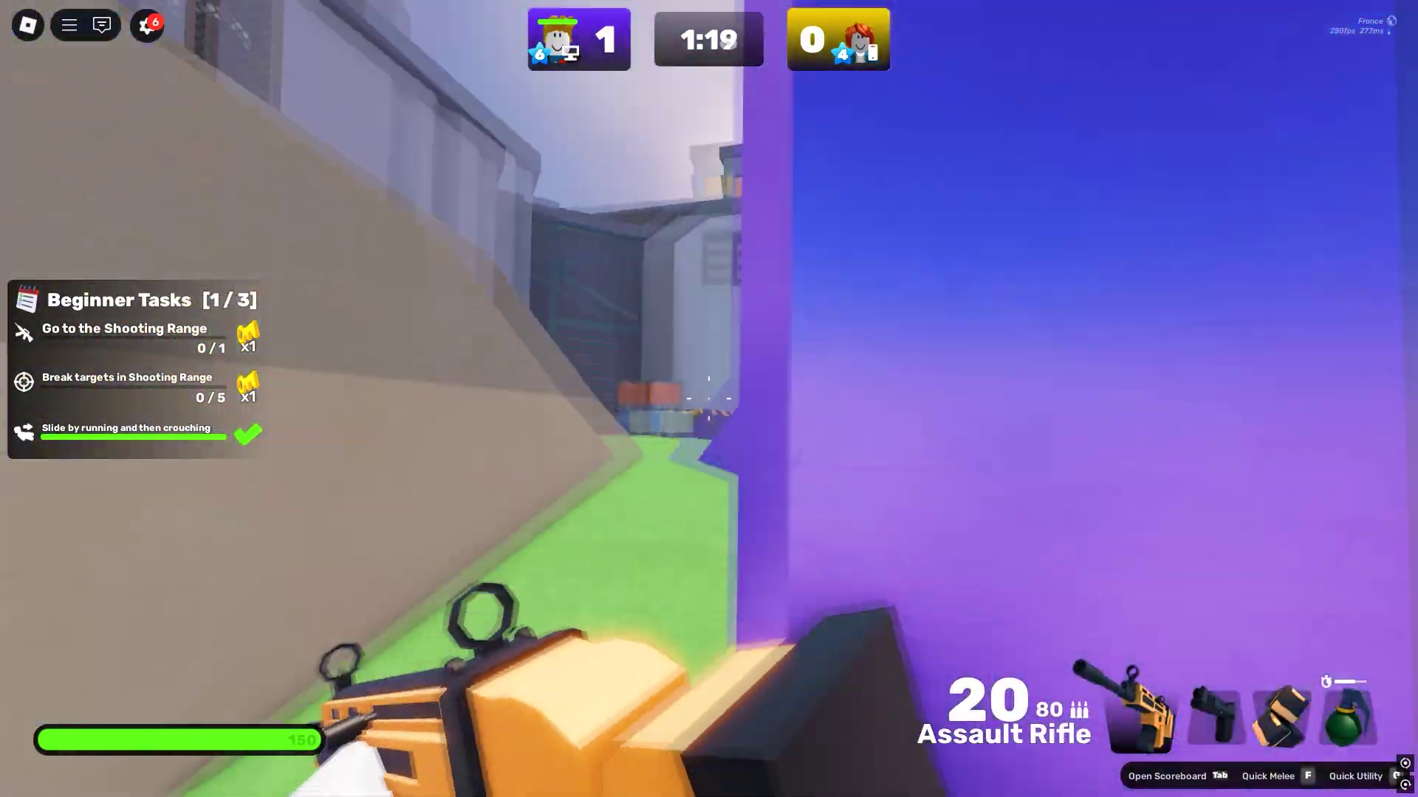